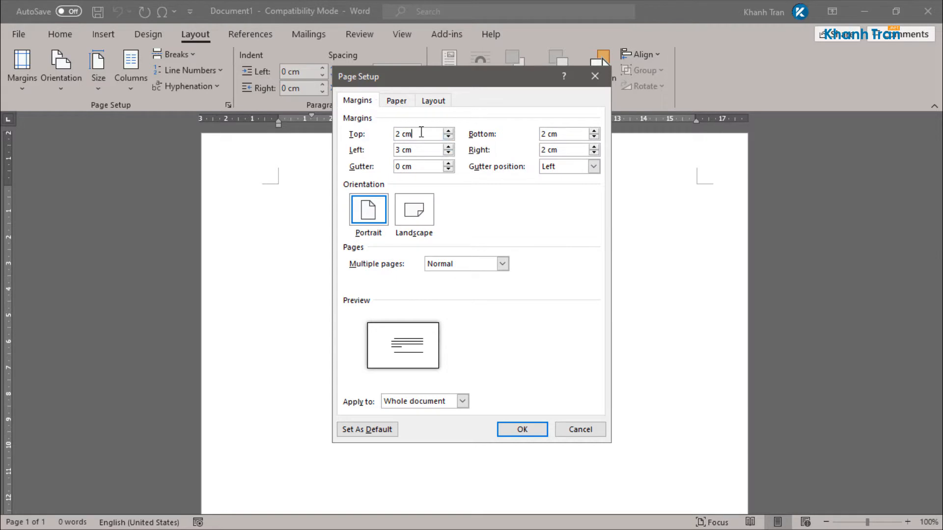
Step: Set all four page margins to 0 and switch to Landscape, ignoring the printable-area warning
left_click_drag(421, 132, 355, 132)
type("0")
key("Tab")
type("0")
key("Tab")
type("0")
key("Tab")
type("0")
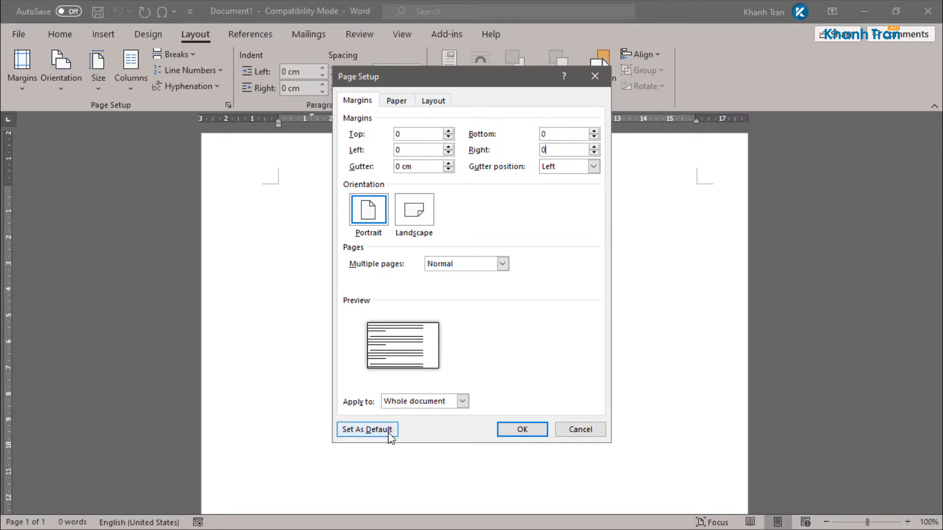
left_click(414, 209)
left_click(515, 431)
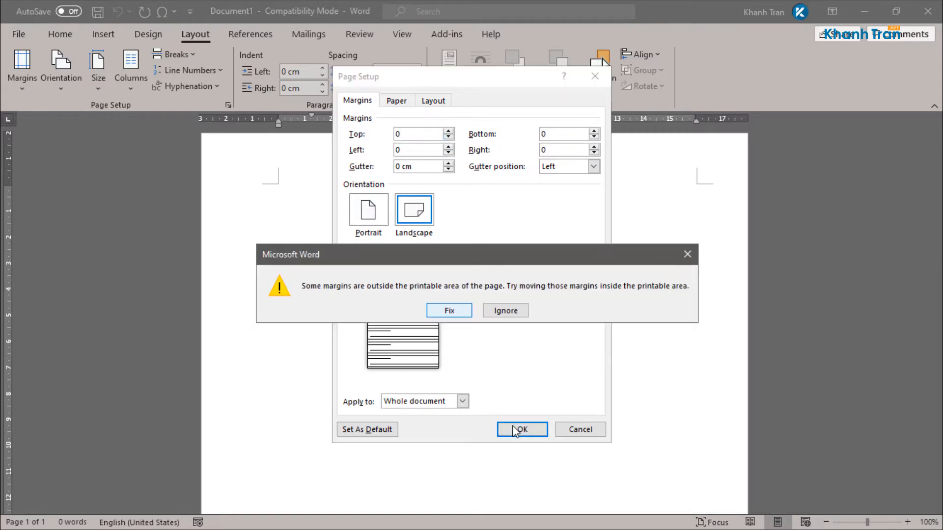
left_click(496, 314)
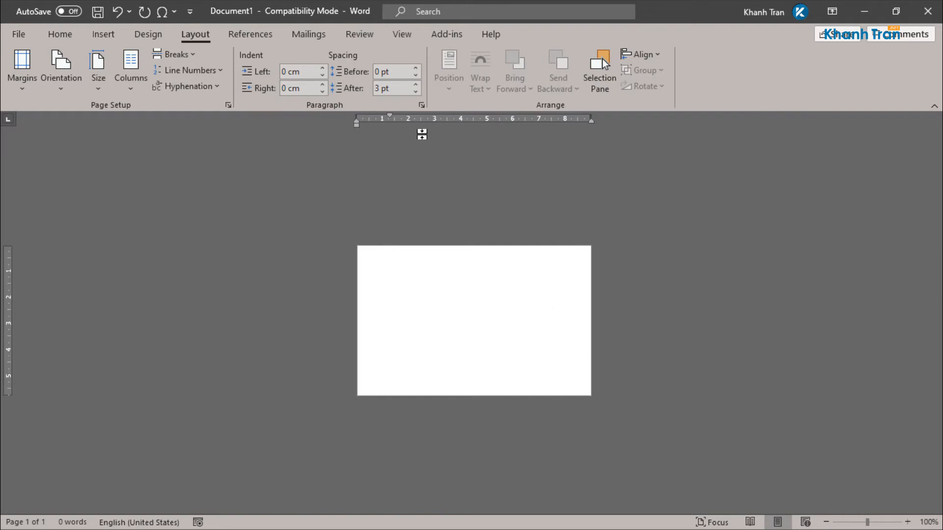
Step: Make no indent, 0 pt spacing after and single line spacing this document's paragraph default
left_click(421, 104)
left_click(814, 237)
left_click(759, 246)
left_click(698, 317)
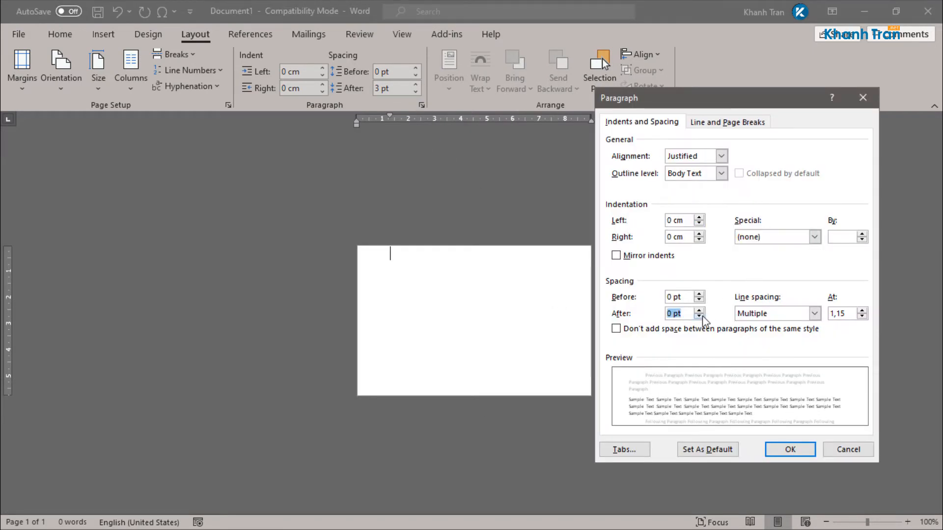
left_click(814, 313)
left_click(766, 326)
left_click(707, 450)
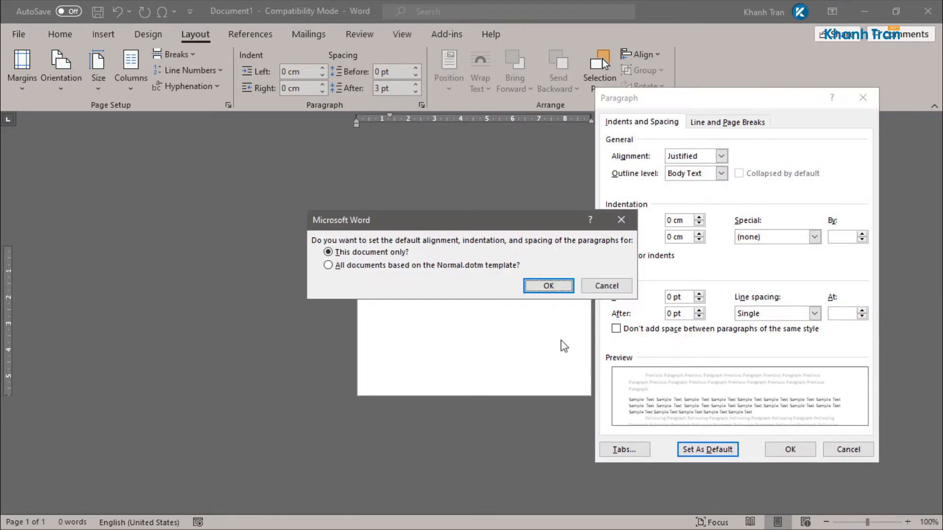
left_click(564, 294)
Step: Insert a page break to add a second blank page
scroll(524, 261, "up", 7, "ctrl")
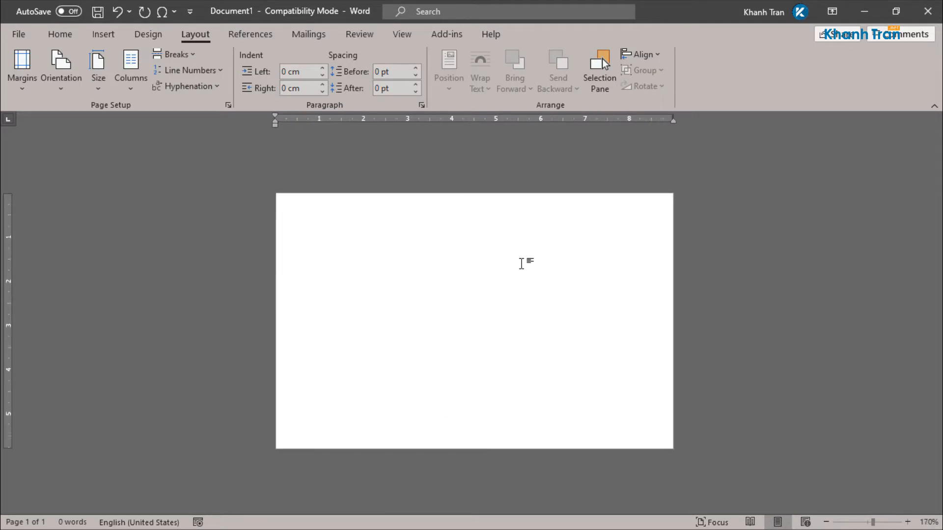
scroll(522, 263, "up", 1, "ctrl")
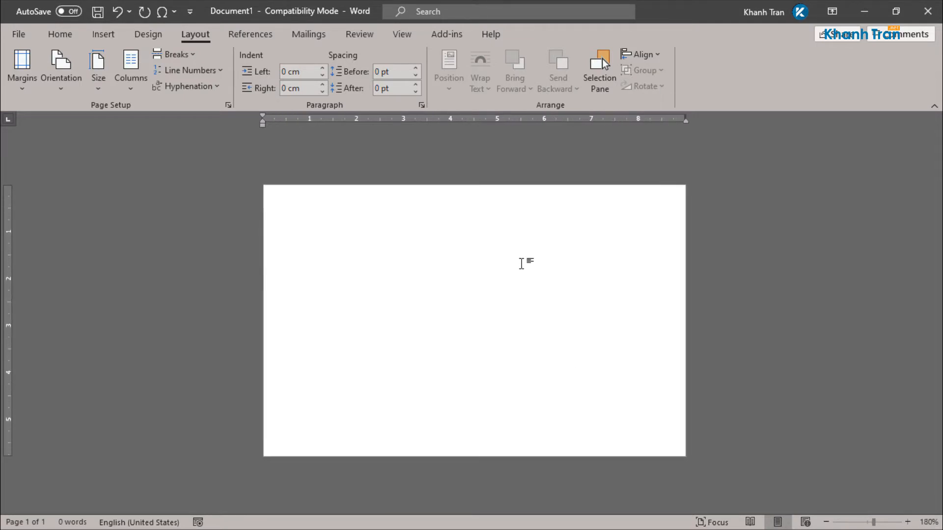
key("ctrl+Return")
scroll(461, 144, "up", 1, "ctrl")
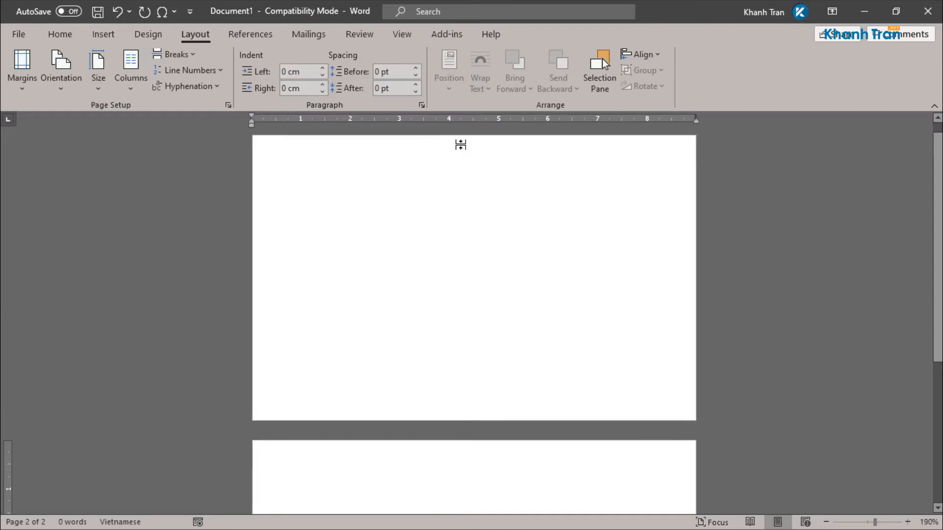
Step: Draw a rounded rectangle from the top-left corner of the first page
left_click(61, 35)
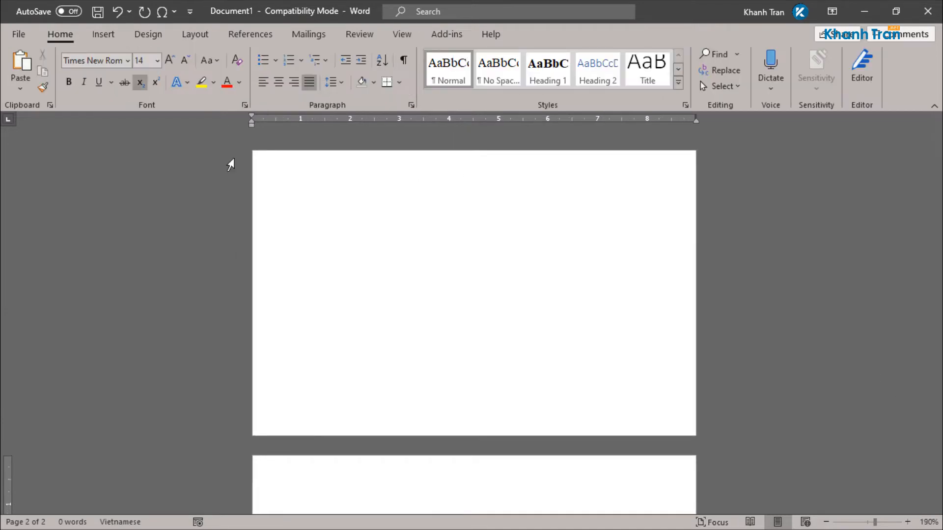
left_click(100, 36)
left_click(137, 89)
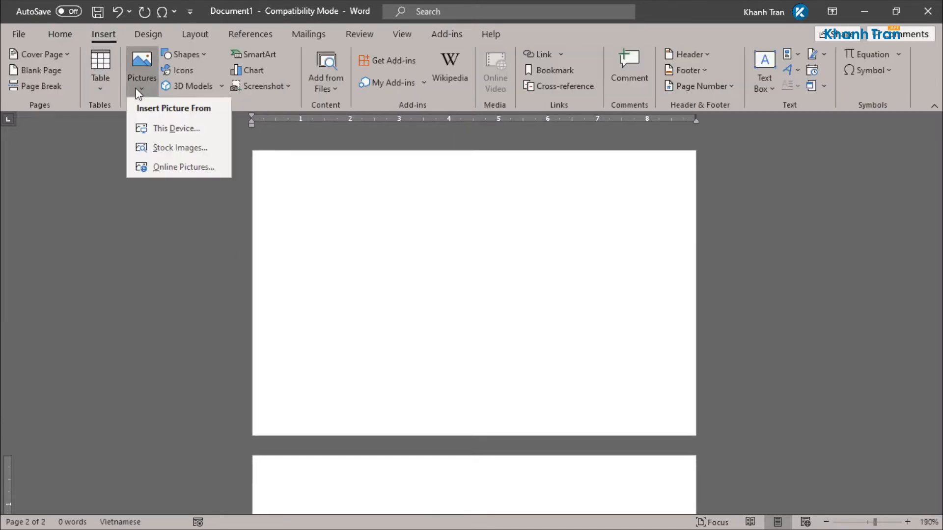
left_click(185, 56)
left_click(222, 91)
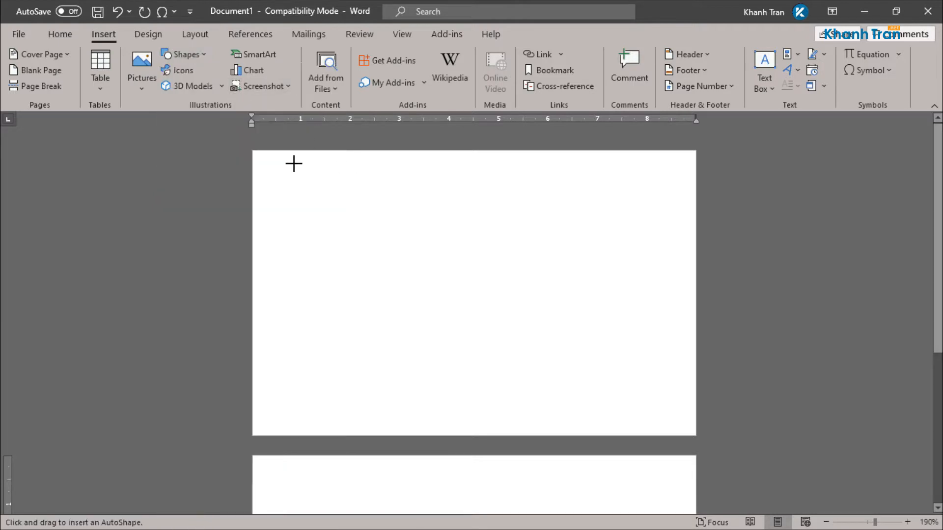
left_click_drag(262, 165, 690, 425)
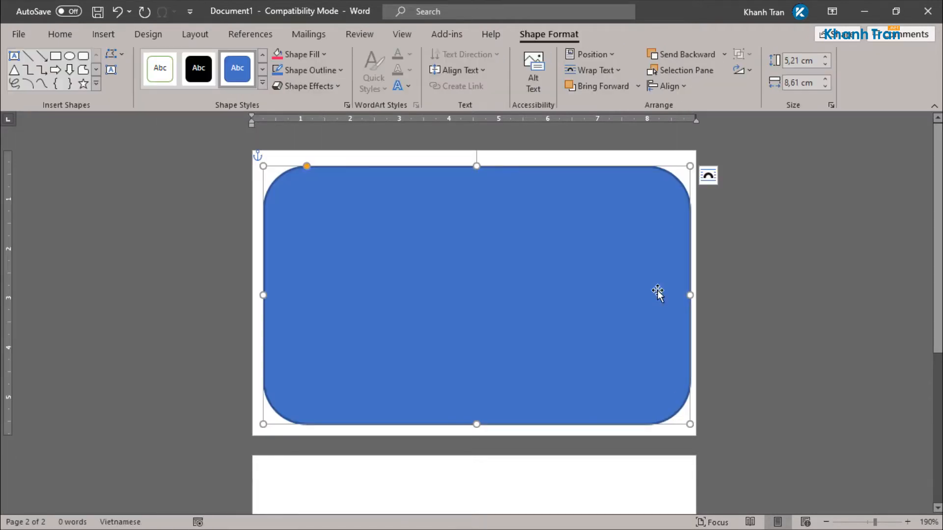
Step: Size the rounded rectangle to 5,8 cm high and 9 cm wide
left_click(800, 63)
left_click(798, 61)
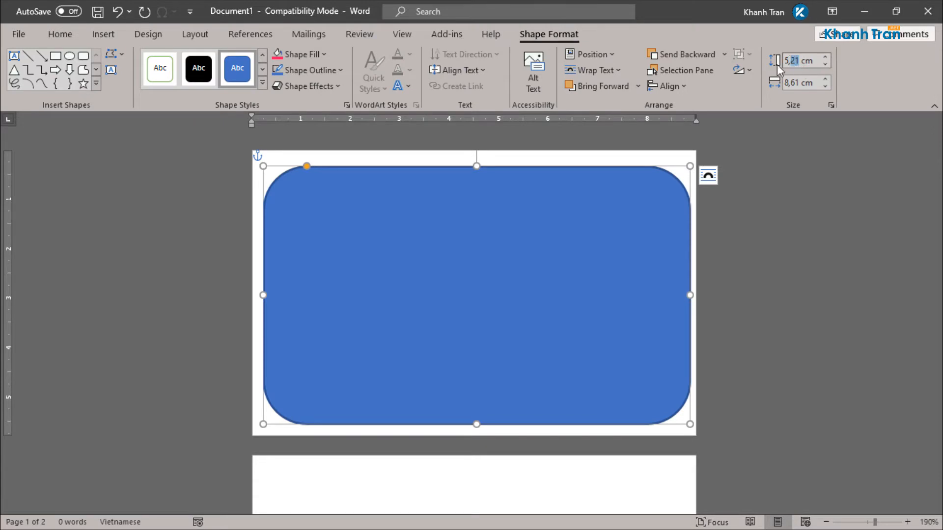
key("Return")
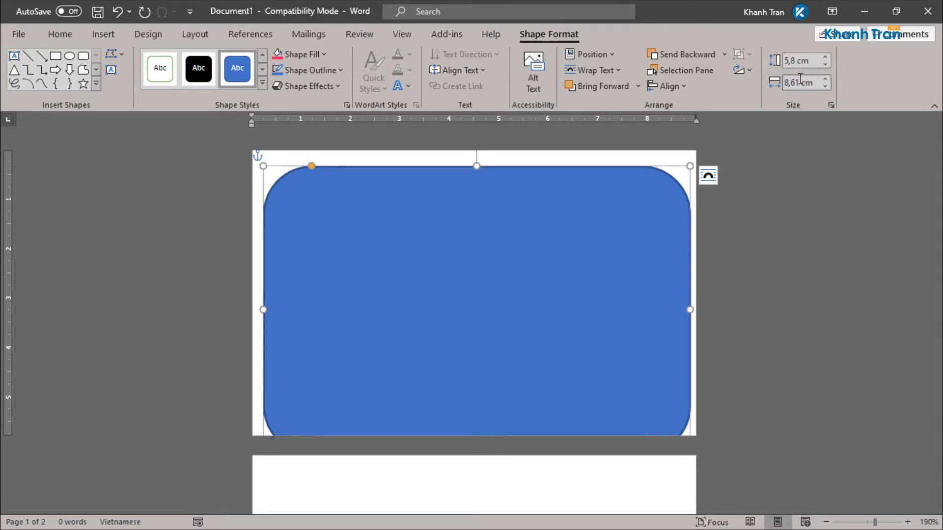
type("9")
key("Return")
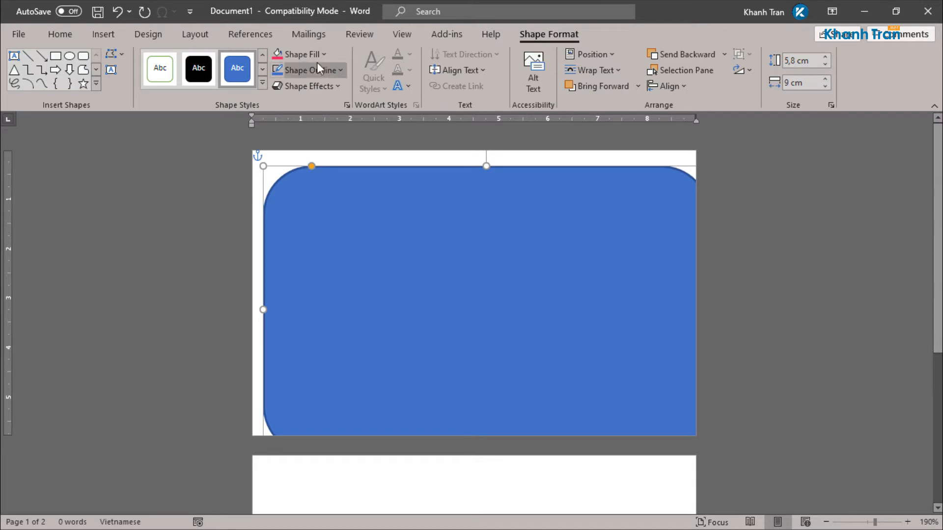
Step: Fill the rectangle with the recent pink and remove its outline
left_click(299, 54)
left_click(277, 227)
left_click(310, 70)
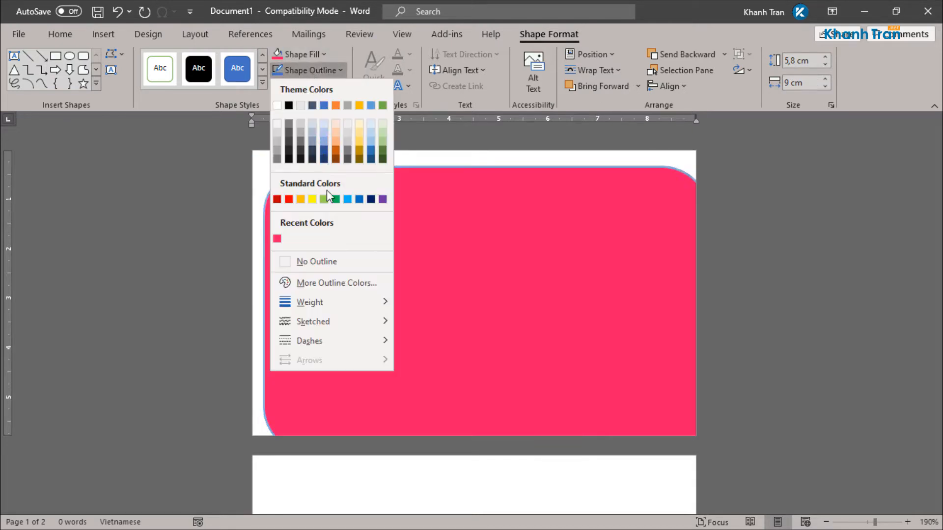
left_click(319, 261)
Step: Centre the rectangle horizontally and vertically on the page
left_click(669, 86)
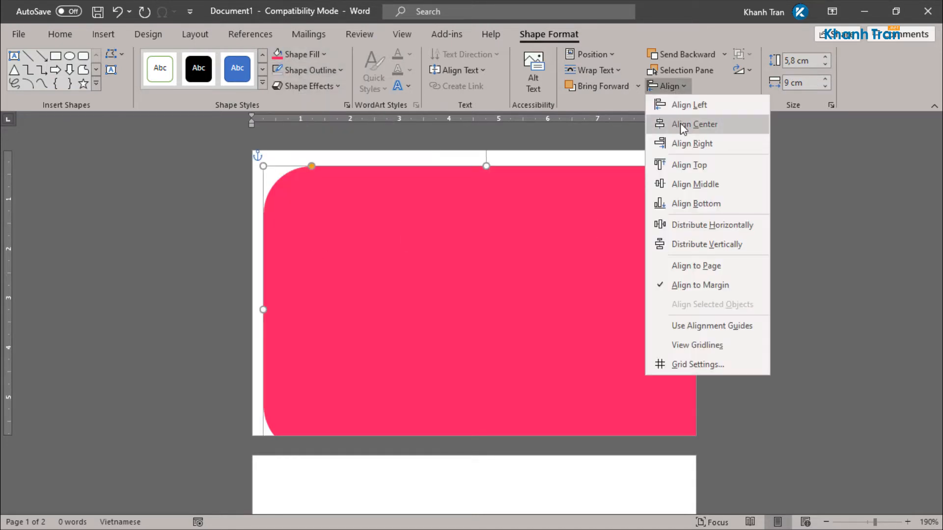
left_click(680, 125)
left_click(673, 86)
left_click(680, 184)
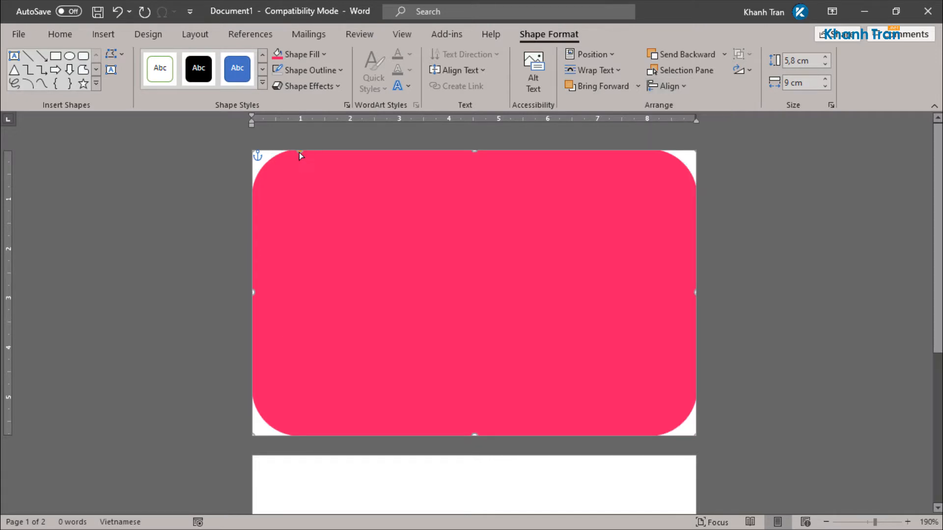
Step: Reduce the rectangle's corner rounding to a small radius
left_click_drag(299, 152, 264, 155)
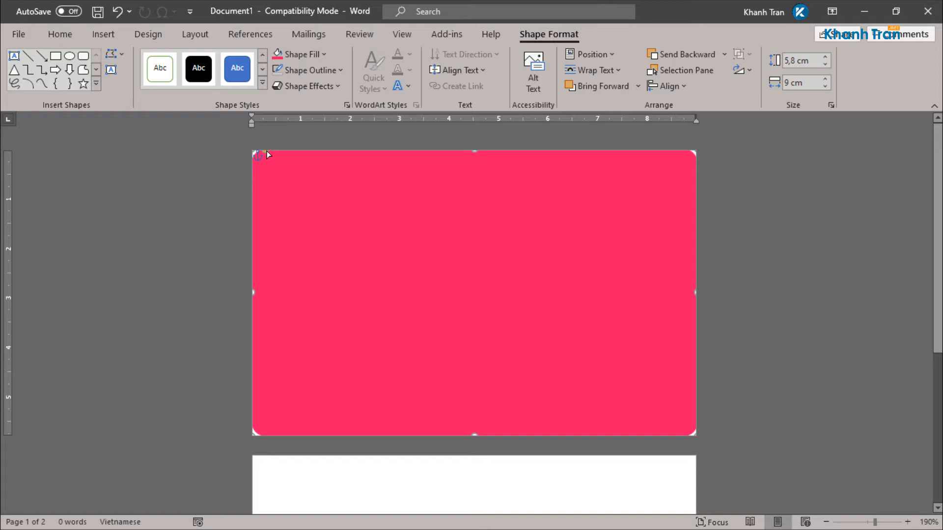
left_click_drag(267, 151, 270, 151)
left_click(159, 241)
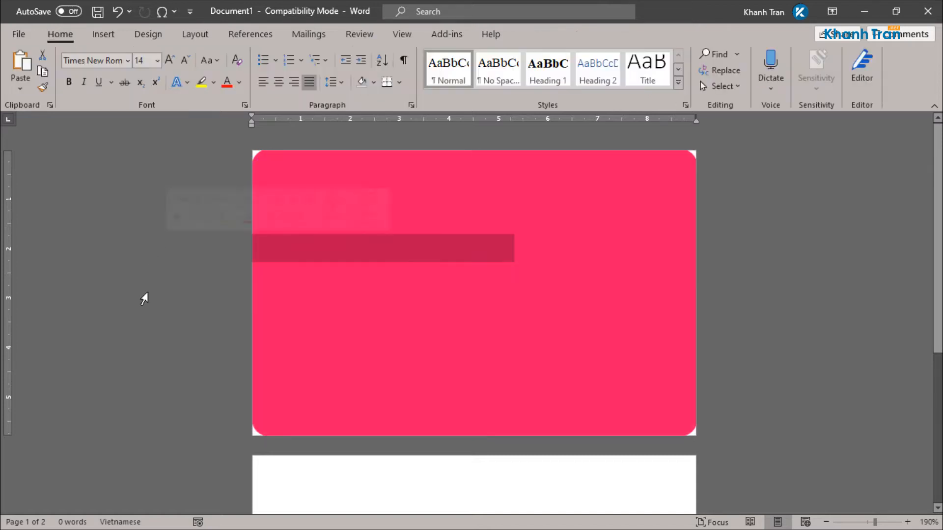
Step: Draw a text box over the middle of the pink card
left_click(877, 251)
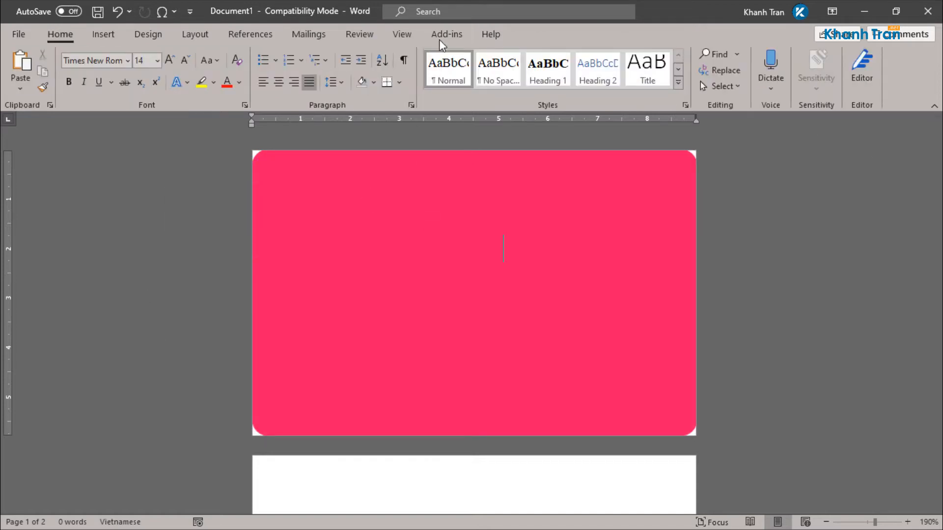
left_click(104, 34)
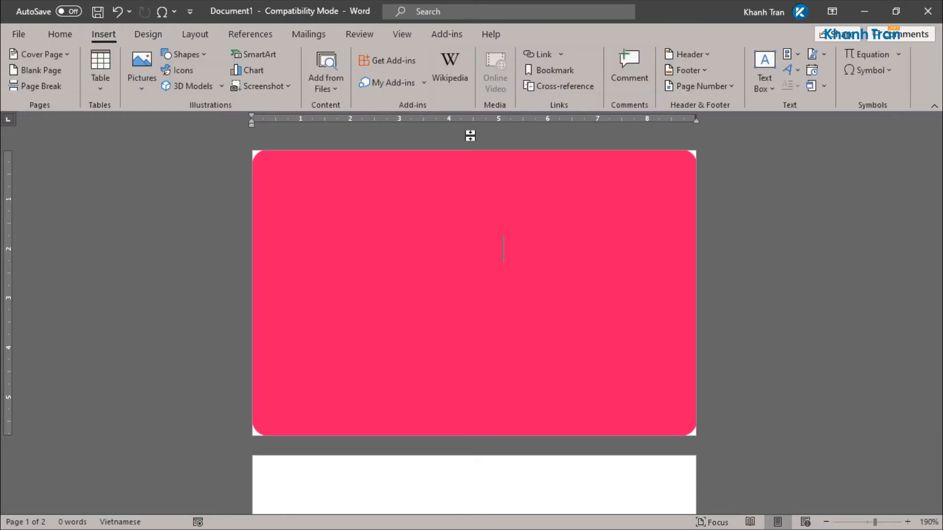
left_click(760, 84)
left_click(653, 484)
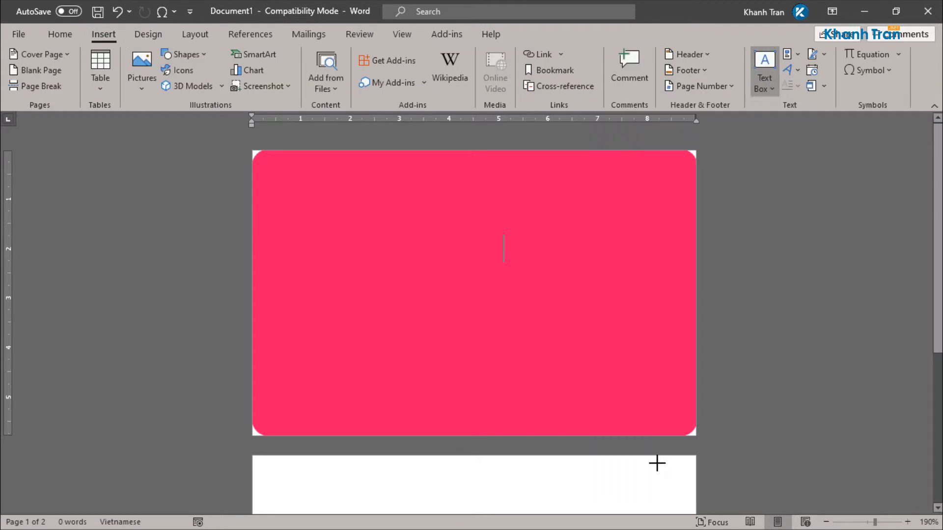
left_click_drag(350, 215, 637, 385)
Step: Give the text box no fill and no outline
left_click(300, 54)
key("n")
left_click(319, 70)
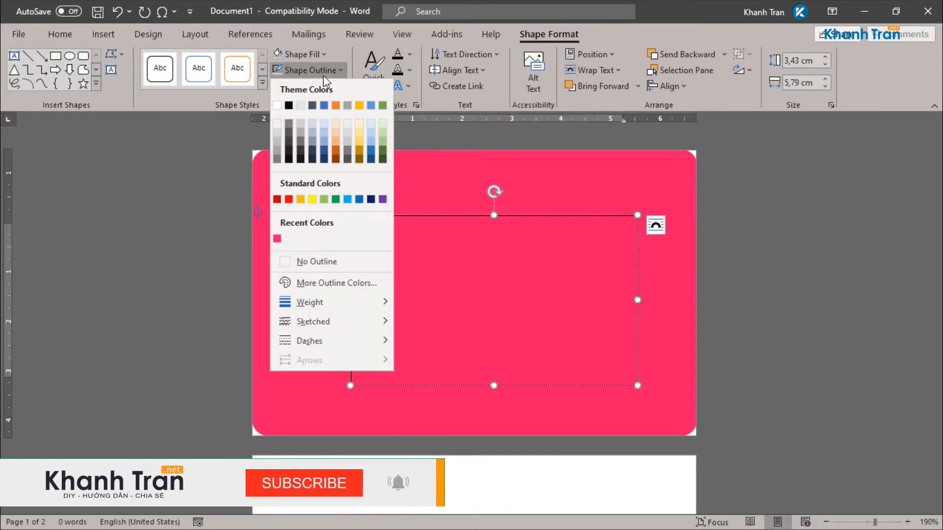
left_click(324, 261)
Step: Set the text box's paragraphs to centred alignment
left_click(73, 35)
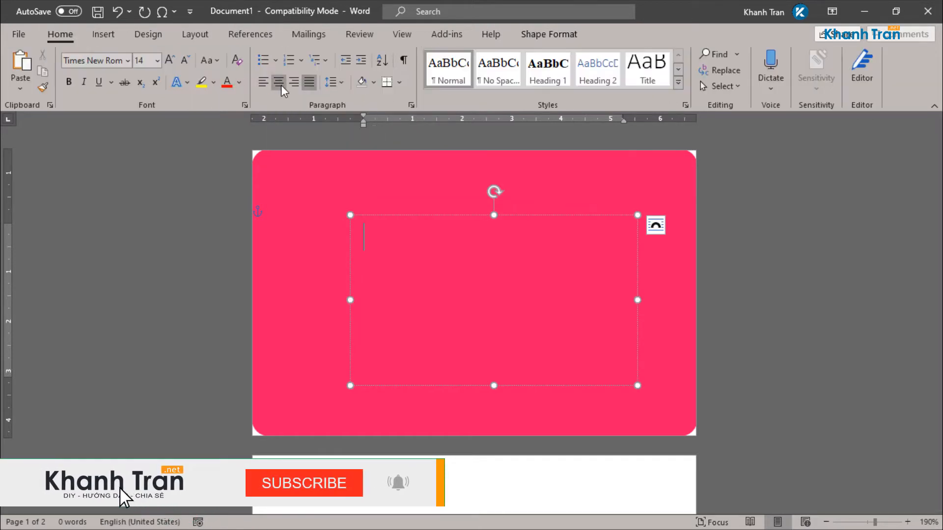
left_click(411, 105)
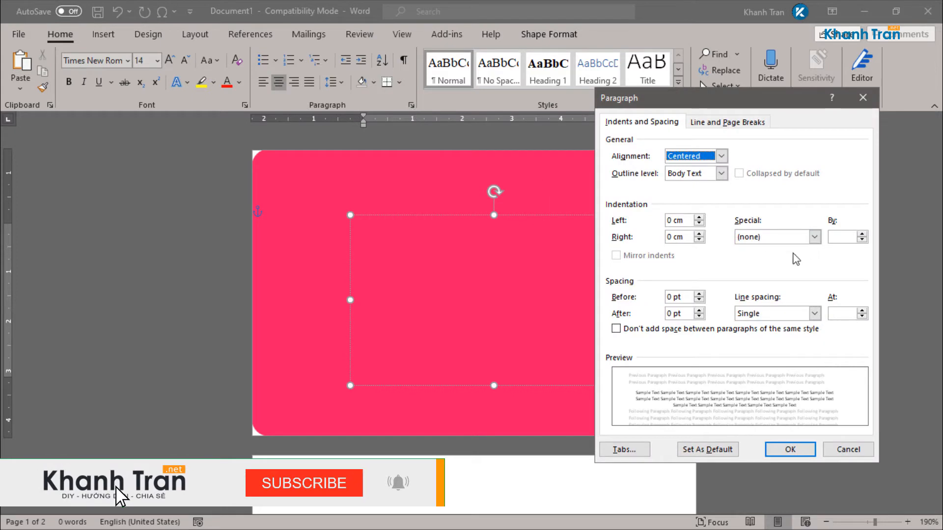
left_click(781, 449)
Step: Type an 'M' and format it as white Vni 50 Adore at 80 pt
type("M")
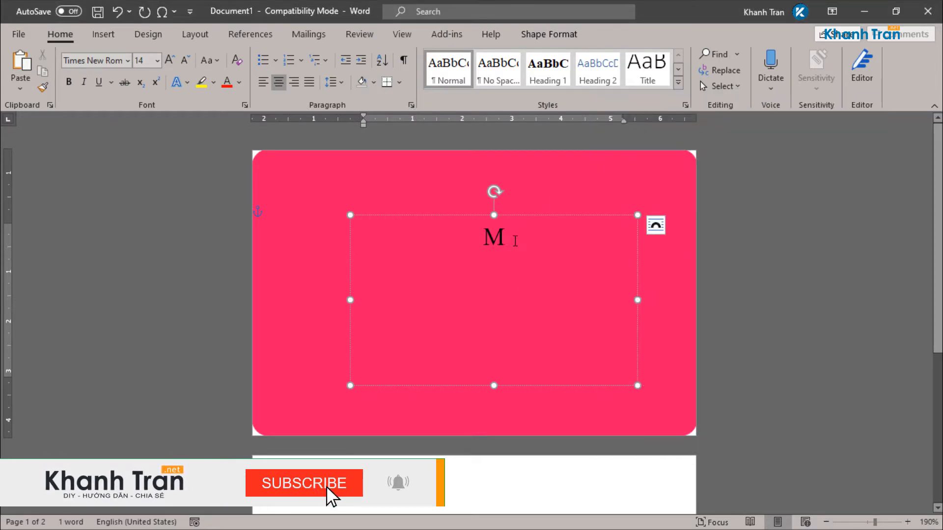
key("ctrl+a")
left_click(108, 66)
type("Vni")
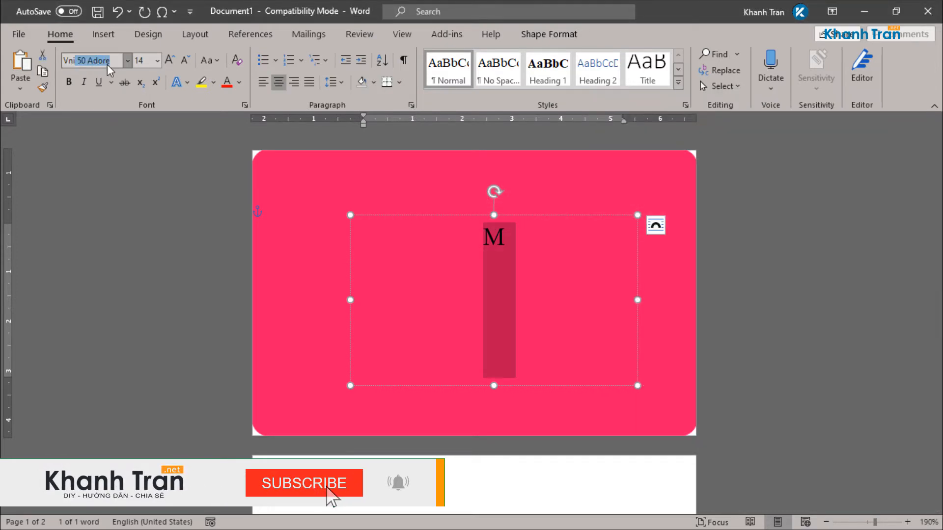
left_click(145, 64)
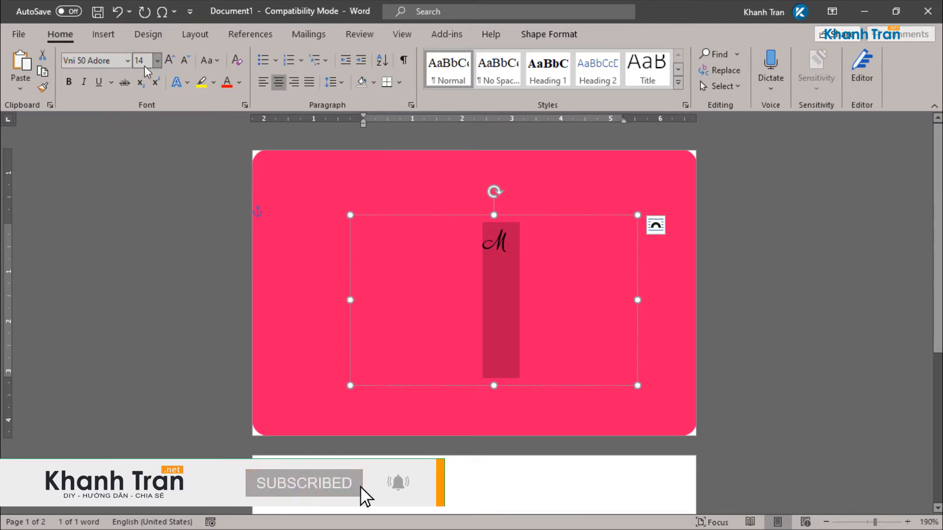
type("80")
key("Return")
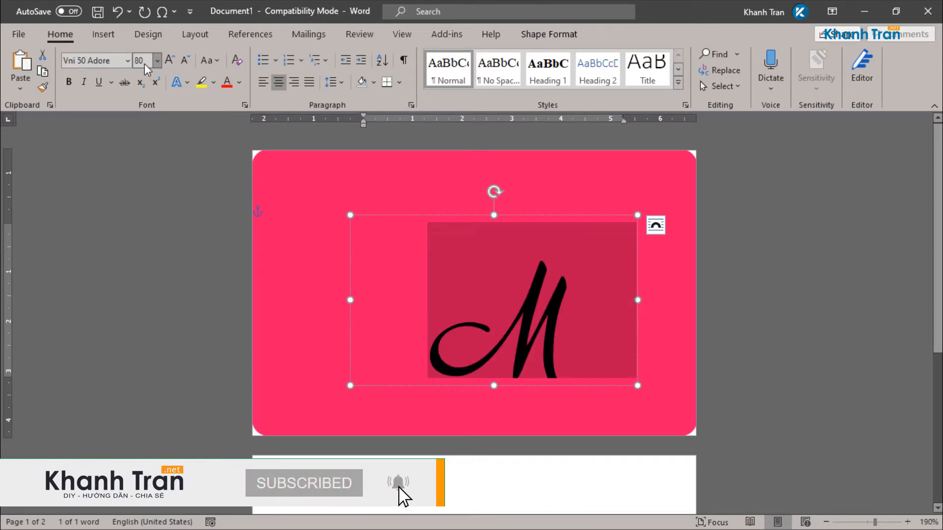
left_click(239, 82)
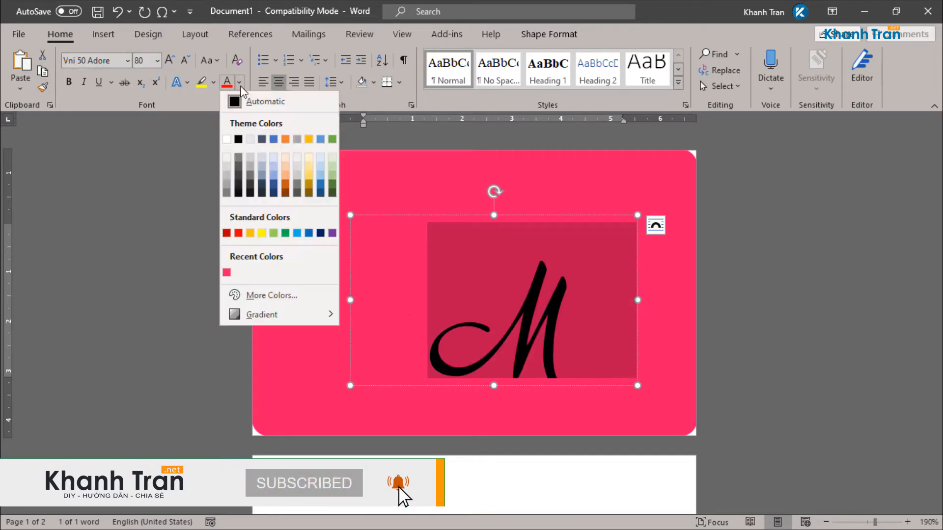
left_click(229, 140)
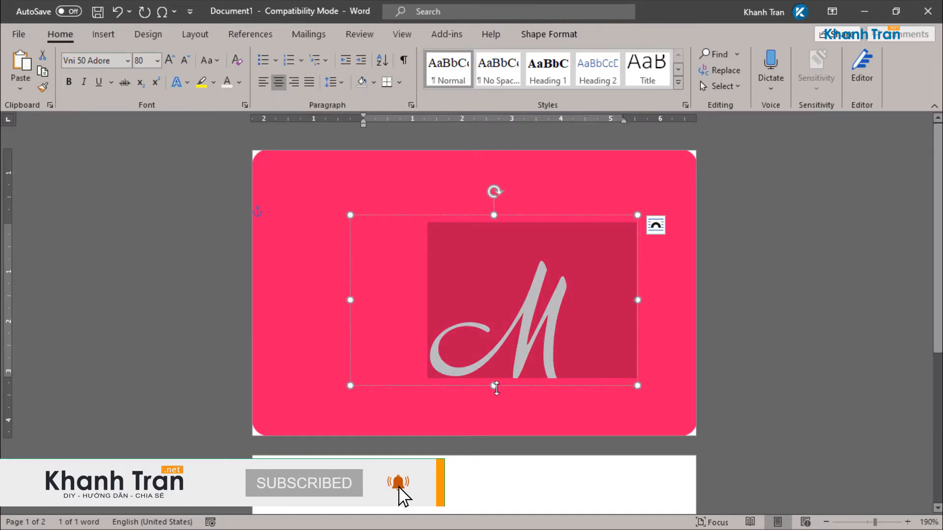
Step: Enlarge the M text box and move it to the card's upper left
left_click_drag(496, 388, 507, 410)
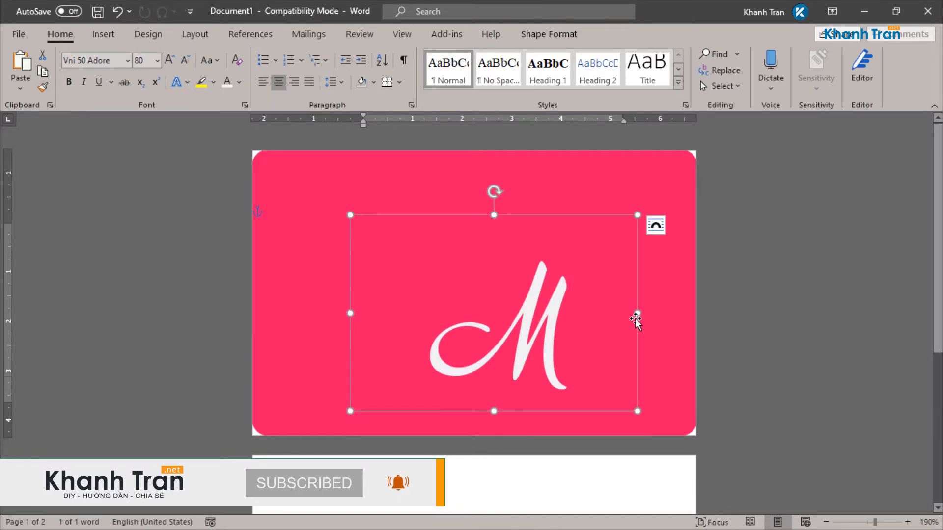
left_click_drag(636, 320, 652, 314)
left_click_drag(537, 213, 366, 170)
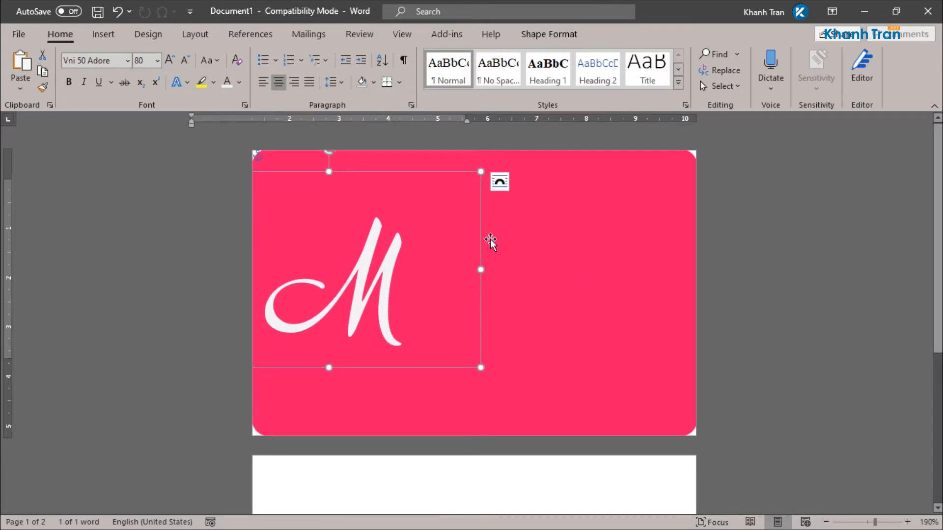
Step: Duplicate the M text box and resize the copy beside the script M
left_click_drag(419, 172, 648, 185)
double_click(623, 263)
double_click(587, 276)
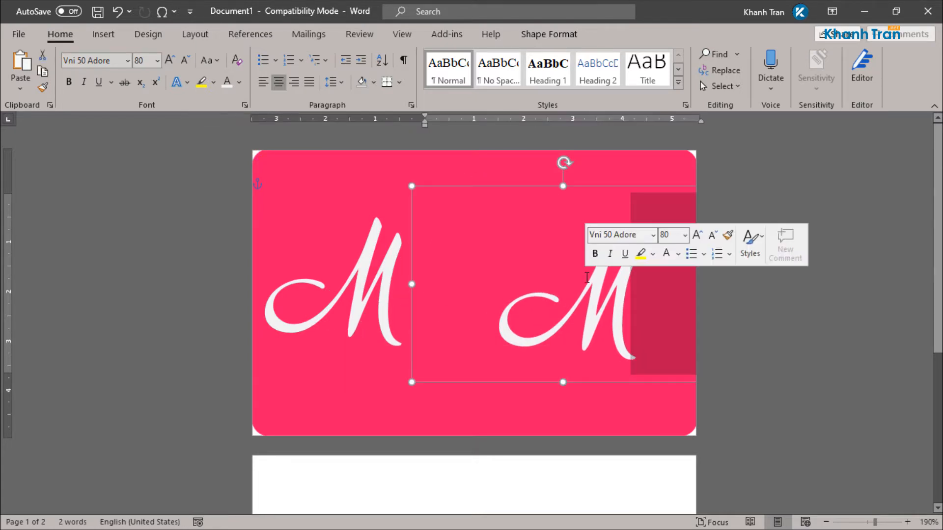
key("ctrl+a")
left_click_drag(562, 379, 560, 263)
left_click_drag(554, 188, 537, 205)
left_click_drag(394, 241, 421, 241)
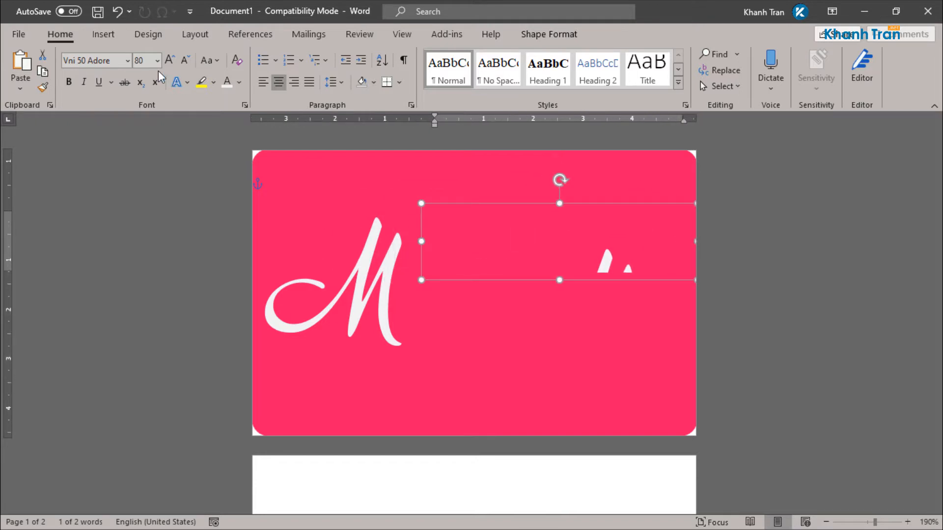
Step: Restyle the copied letter as Helvetica Neue 16 and shrink its box to fit
left_click(98, 60)
type("Helvetica Neue")
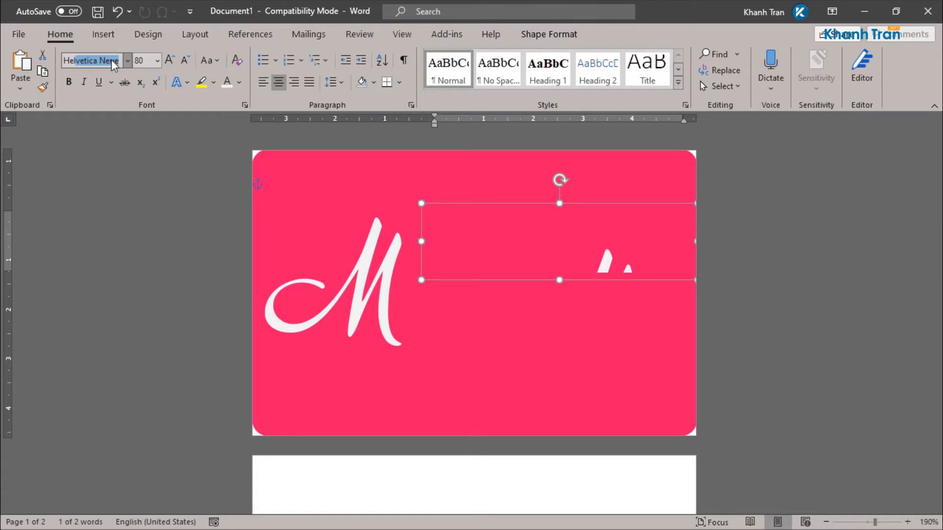
key("Tab")
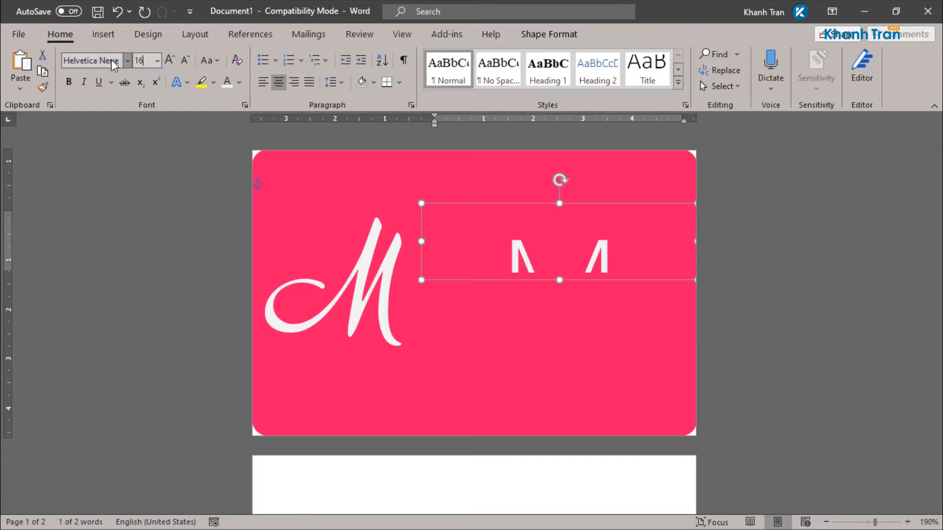
key("Return")
left_click_drag(563, 280, 595, 265)
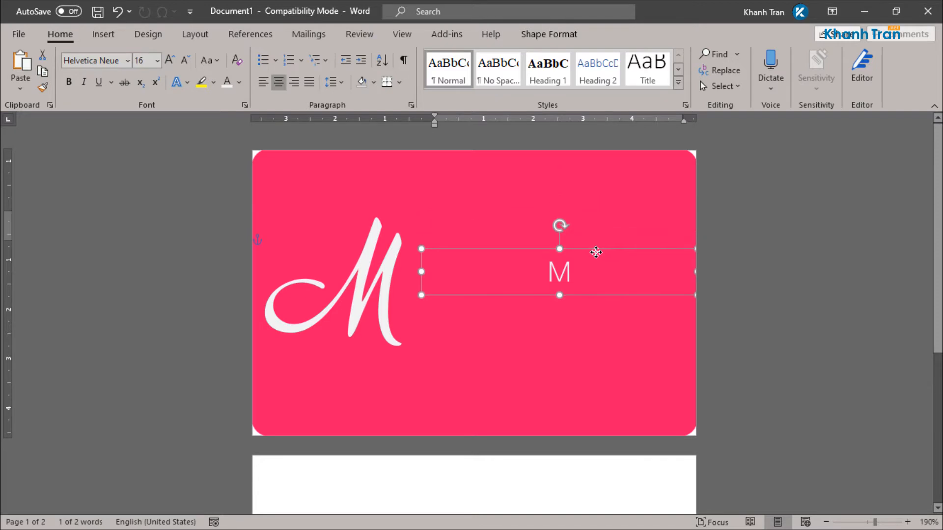
left_click(389, 272)
right_click(390, 270)
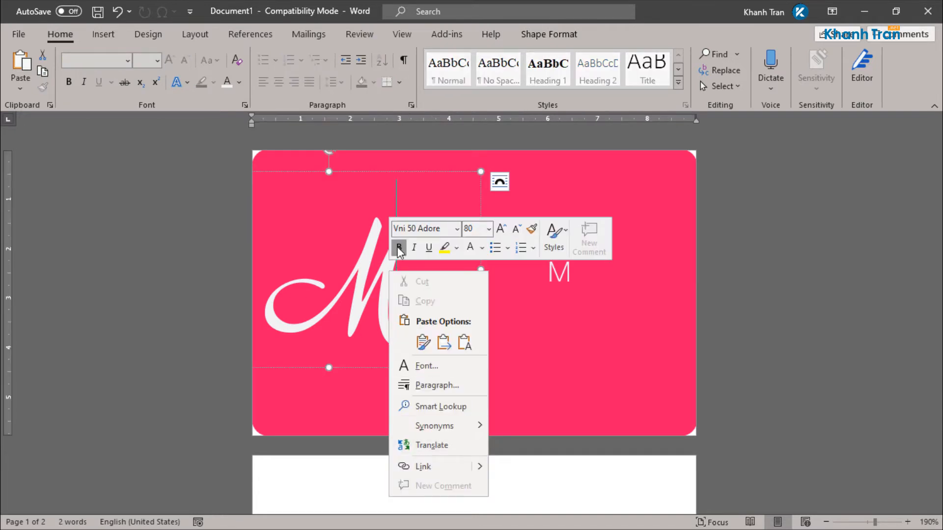
left_click(356, 250)
Step: Set the script M text box's inner margins to 0 cm in Format Shape
left_click(388, 172)
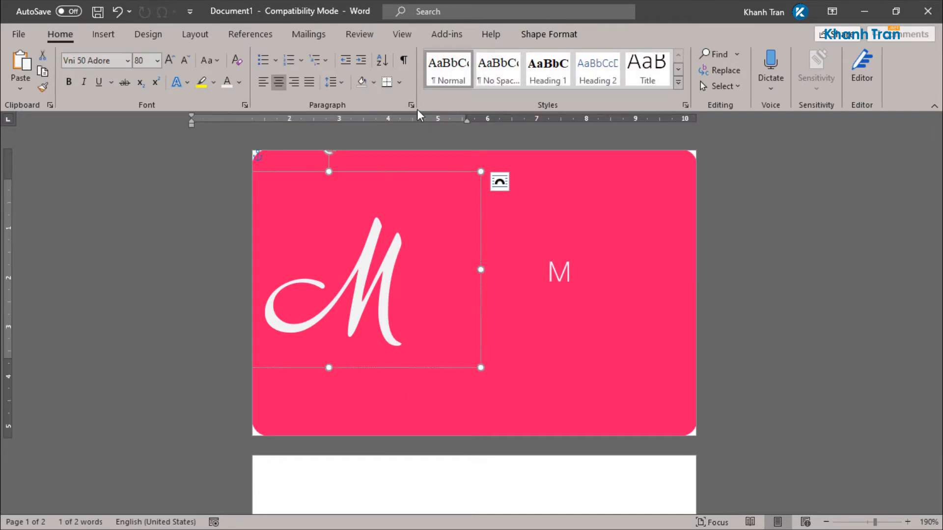
right_click(471, 171)
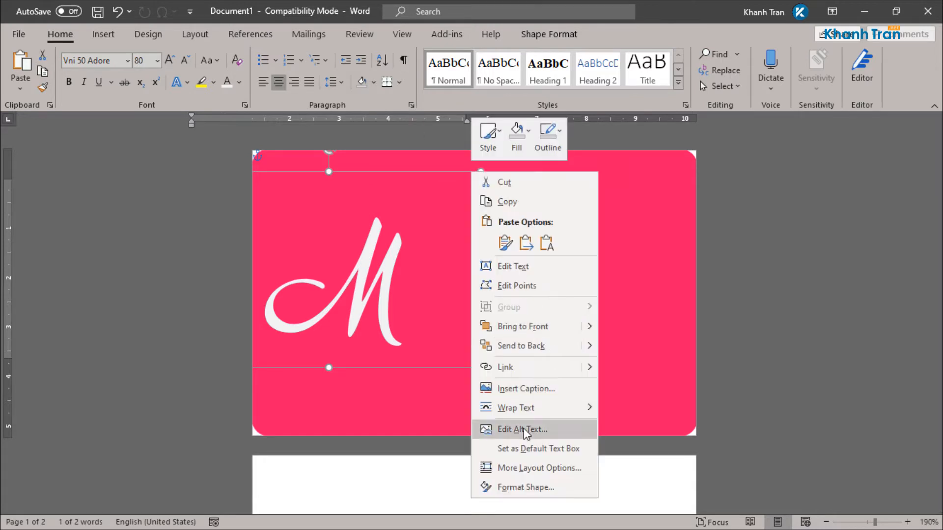
left_click(533, 487)
left_click(823, 175)
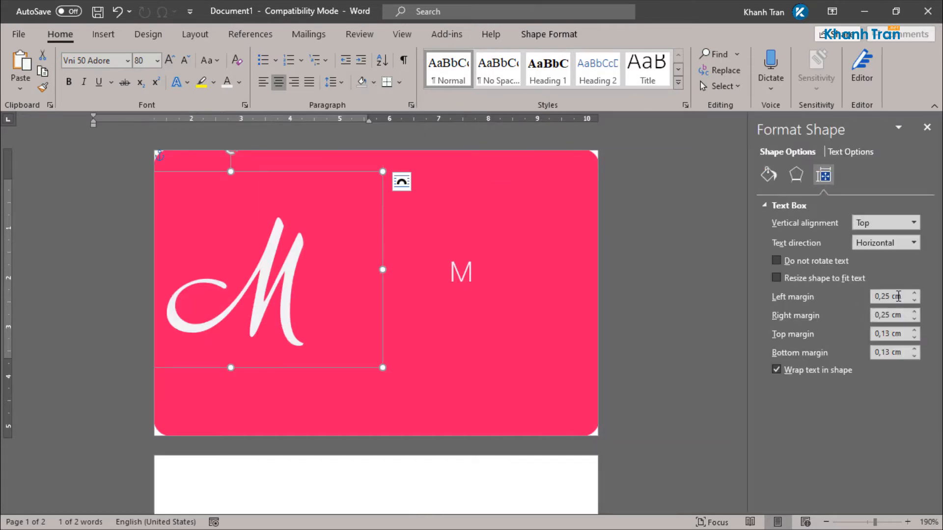
type("0")
key("Tab")
type("0")
key("Tab")
type("0")
key("Tab")
Step: Set the small M text box's left, right, top and bottom margins to 0 cm
type("0")
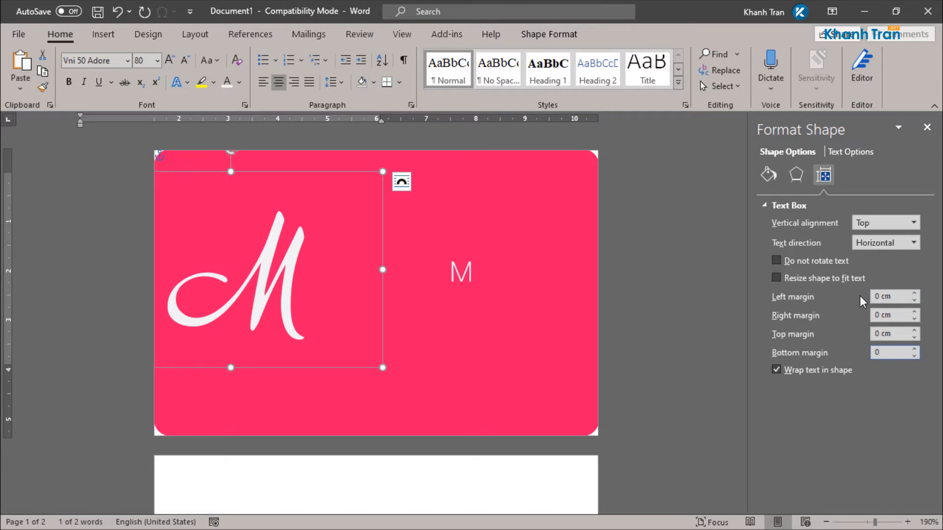
left_click(462, 268)
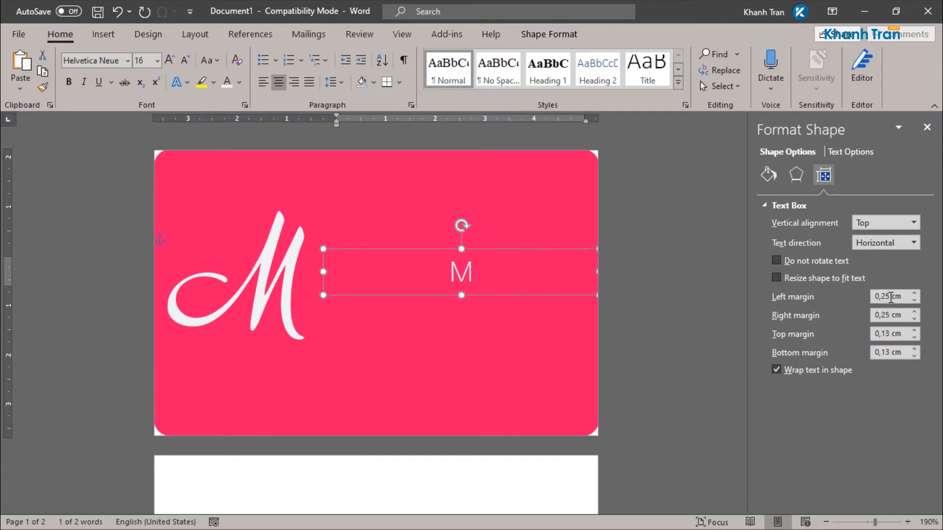
left_click_drag(890, 296, 861, 300)
type("0")
key("Tab")
type("0")
key("Tab")
type("0")
key("Tab")
type("0")
key("Tab")
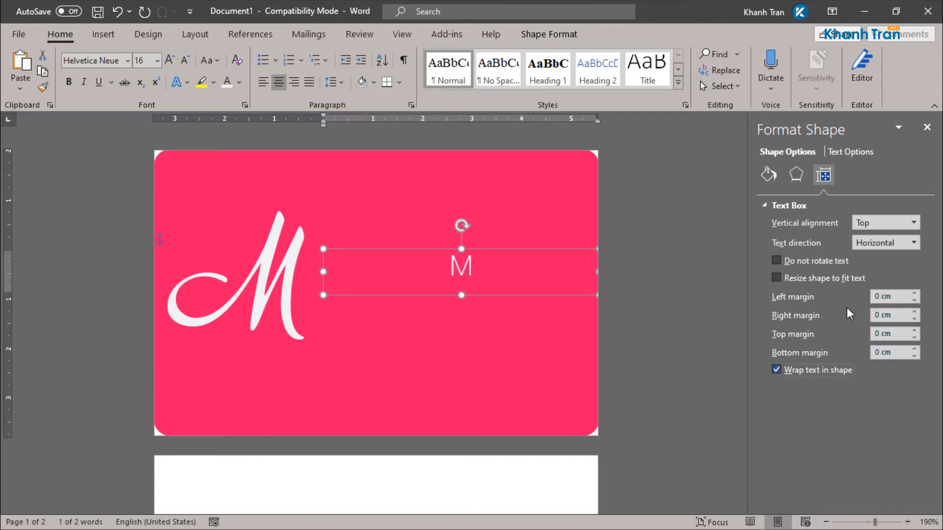
left_click(266, 285)
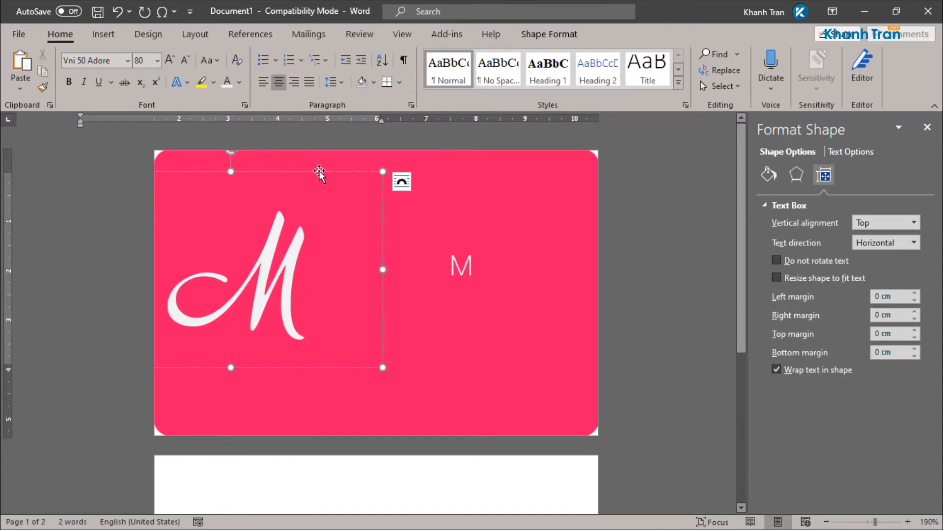
Step: Extend the small M into the card holder's full name
double_click(456, 266)
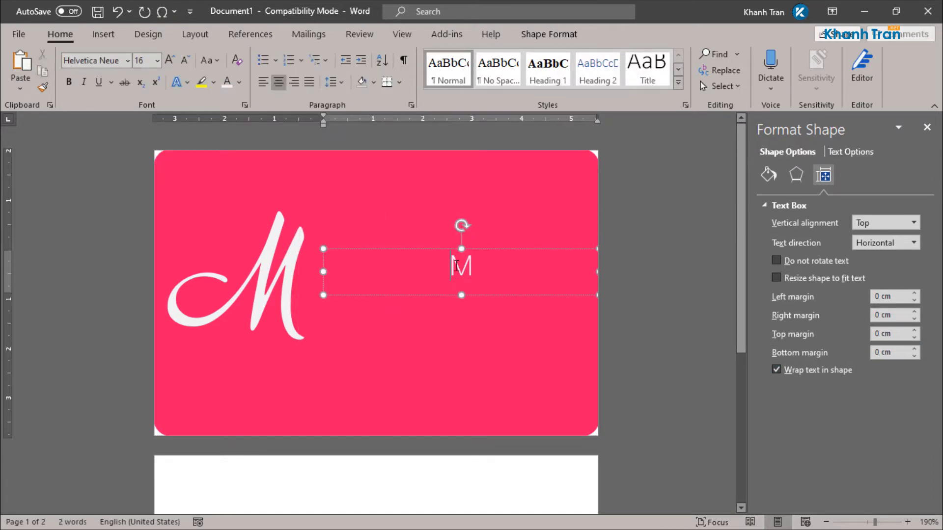
key("Right")
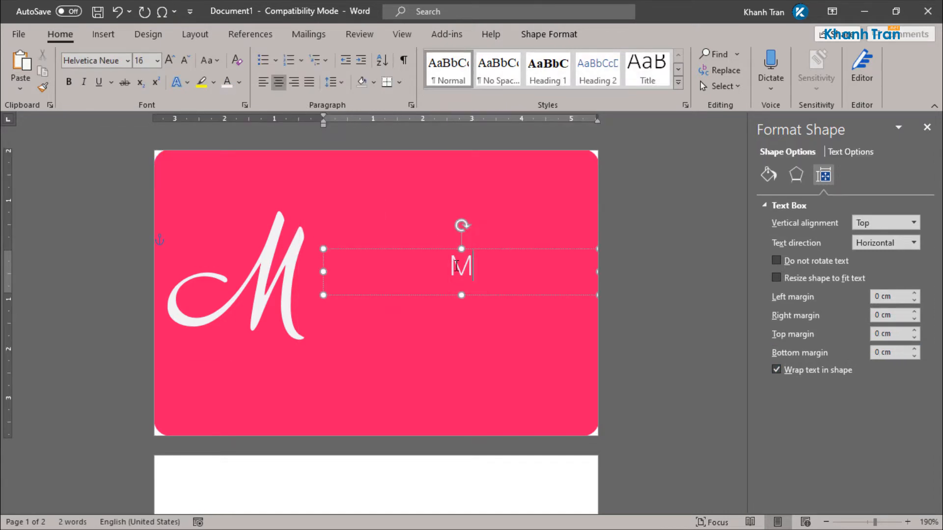
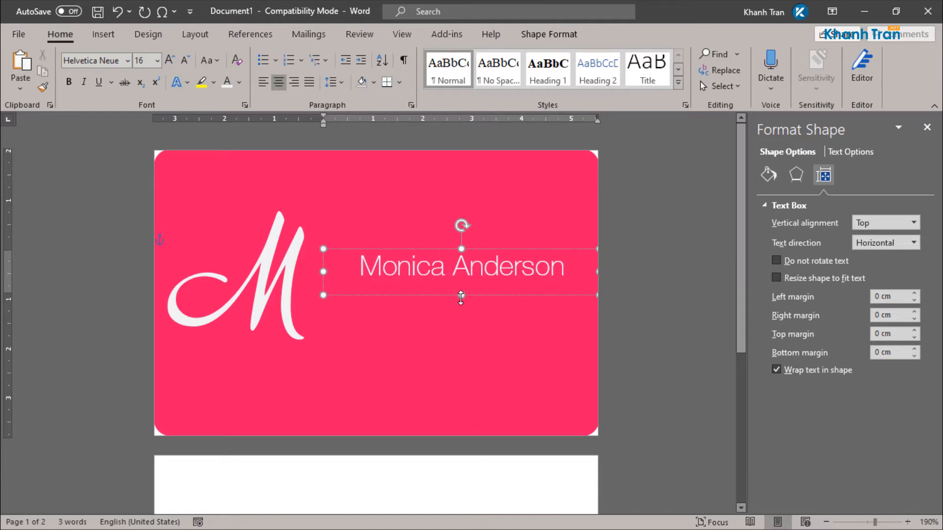
Step: Resize and reposition the name box, then duplicate it directly below
left_click_drag(460, 297, 460, 285)
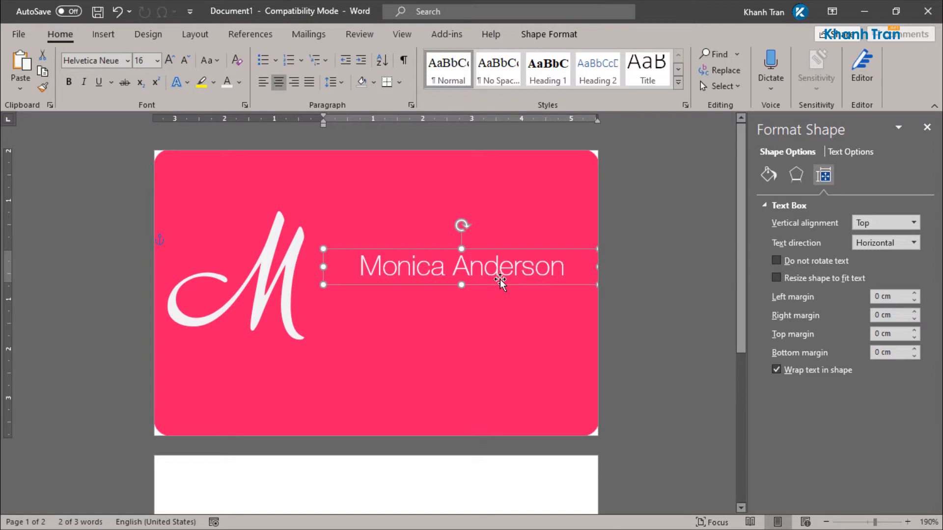
left_click_drag(503, 249, 503, 260)
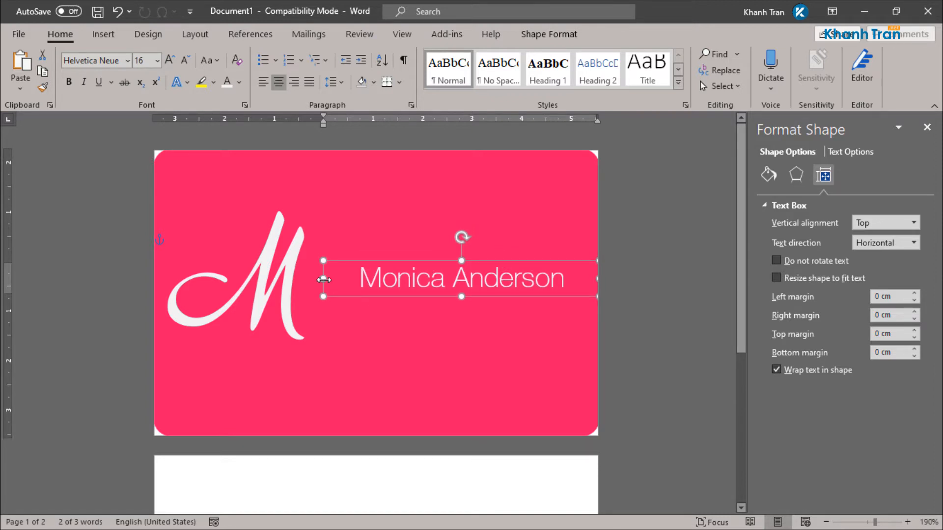
left_click_drag(324, 279, 295, 280)
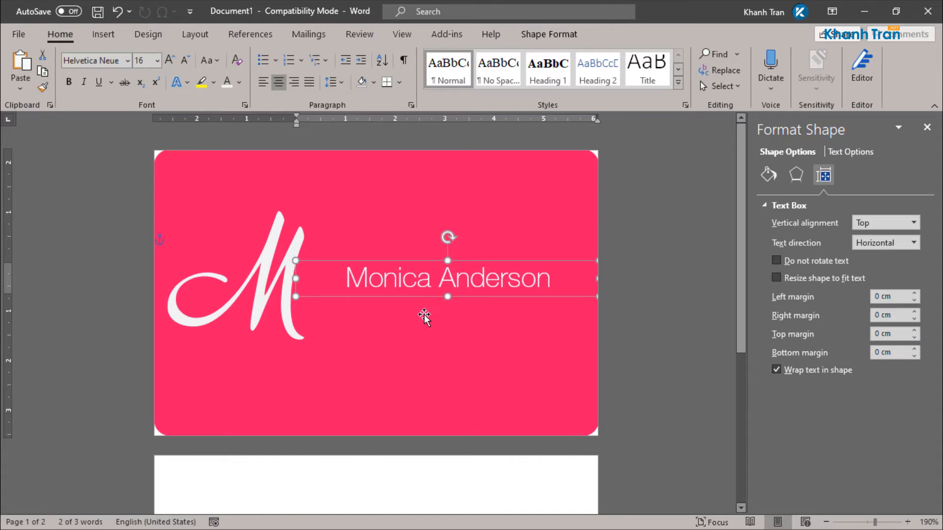
left_click_drag(482, 261, 482, 290)
Step: Format the duplicate as 8 pt italic and type the website address
left_click(570, 264)
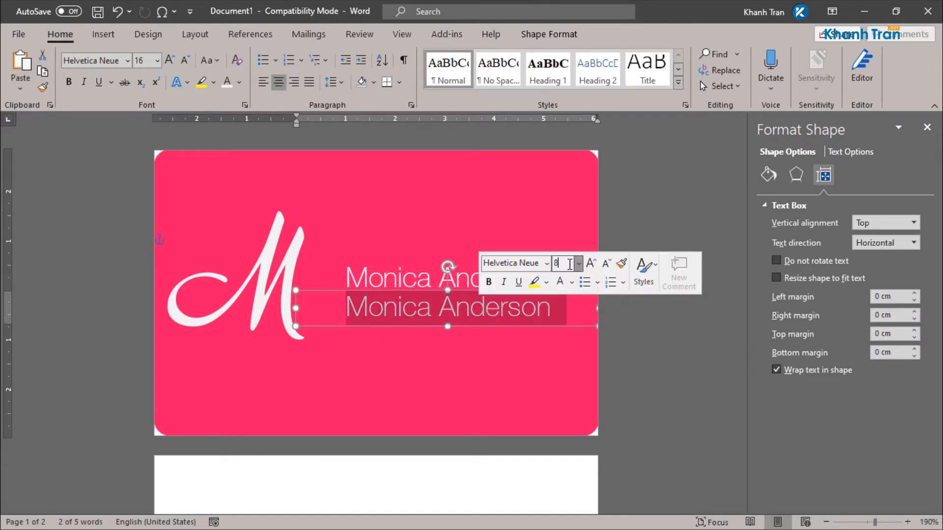
type("8")
key("Return")
key("ctrl+i")
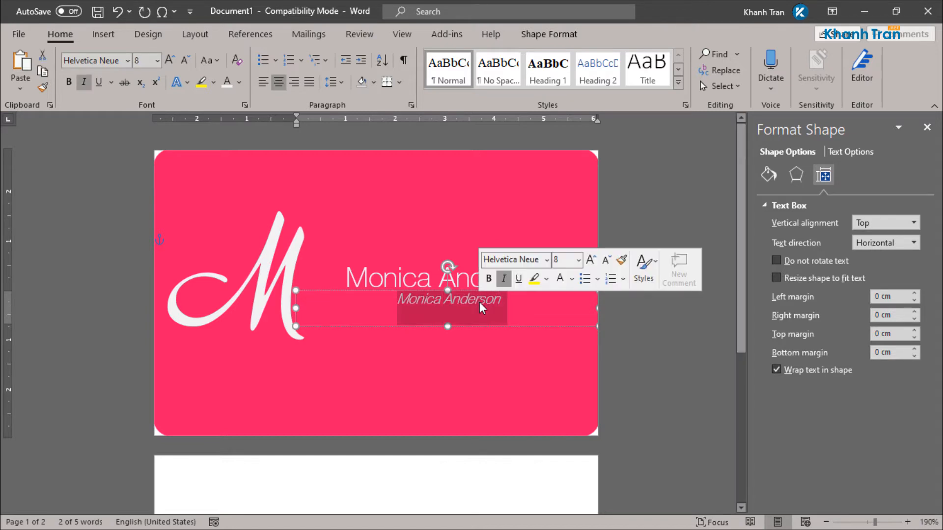
type("monicafa")
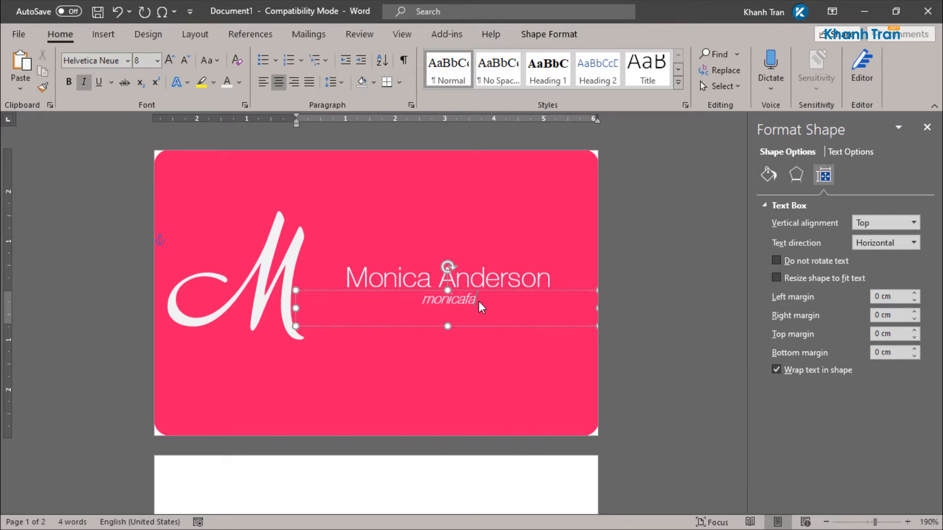
type("shion.com")
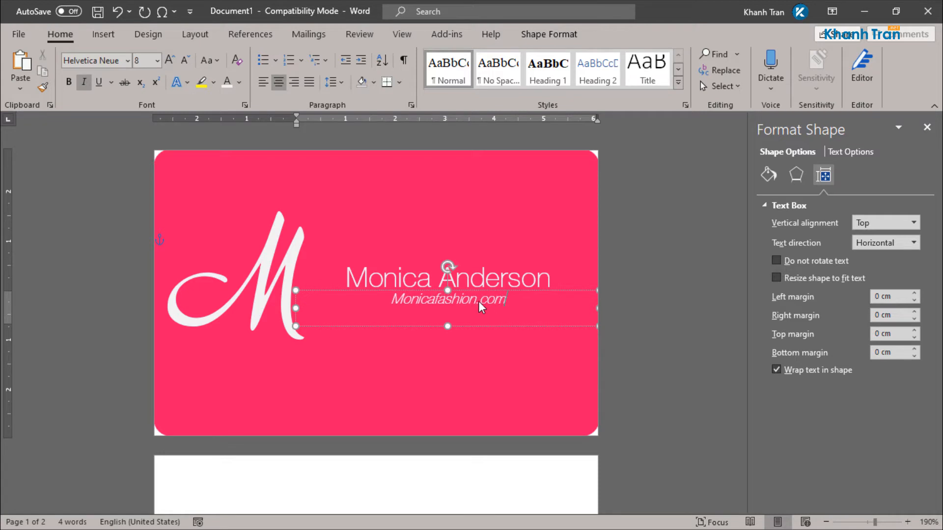
left_click(653, 327)
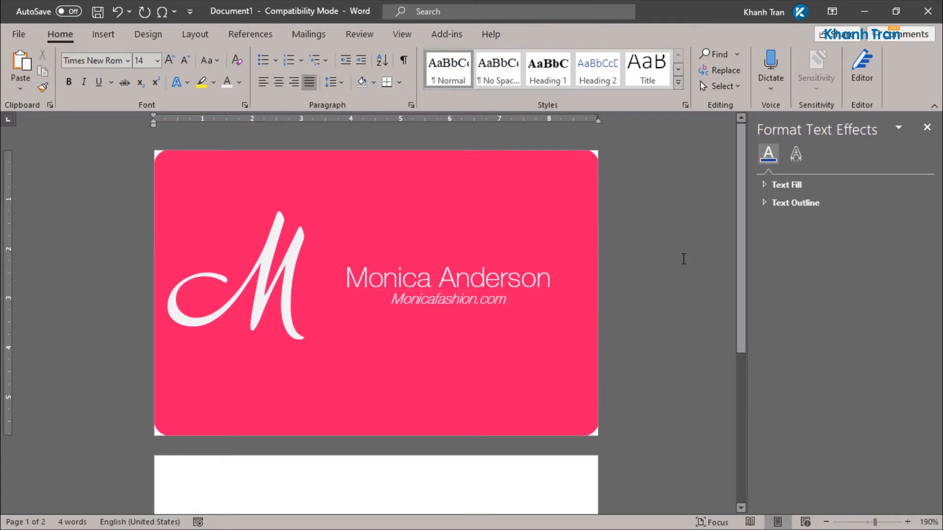
Step: Make the website's first letter lowercase and nudge its box slightly down
left_click(393, 298)
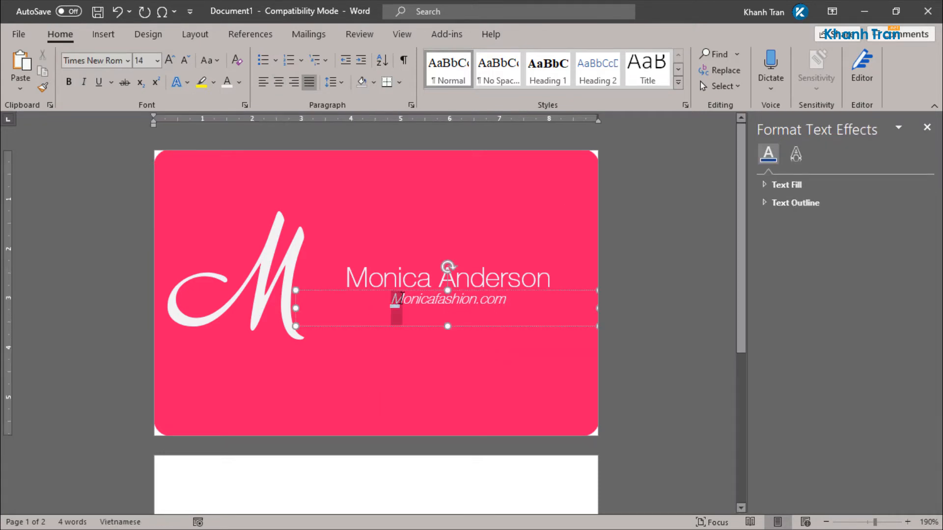
left_click_drag(391, 298, 402, 303)
type("m")
left_click(566, 224)
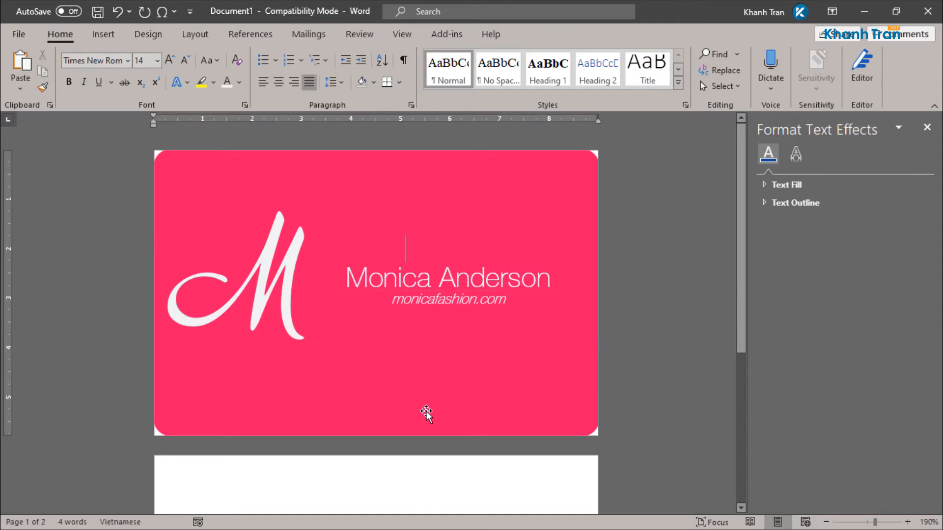
left_click(463, 296)
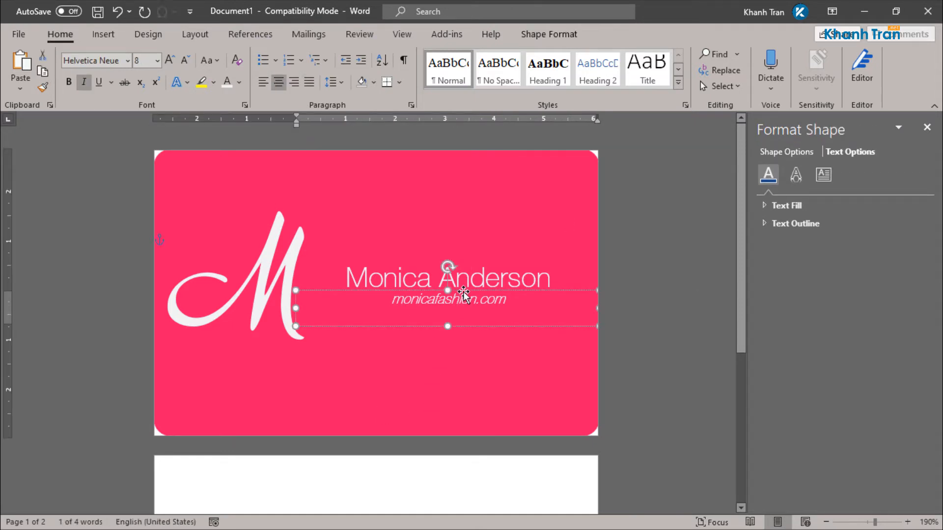
left_click_drag(463, 293, 463, 294)
left_click(700, 260)
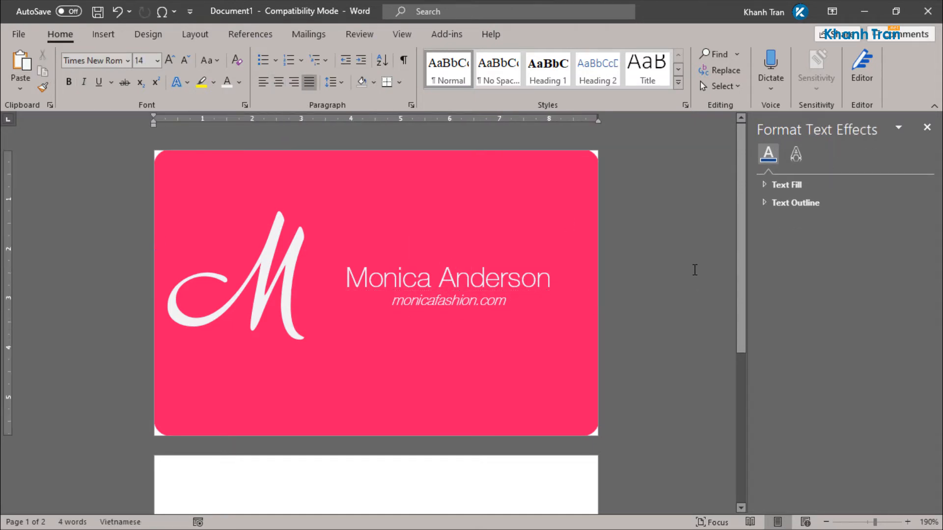
scroll(697, 265, "down", 6)
scroll(403, 314, "up", 5)
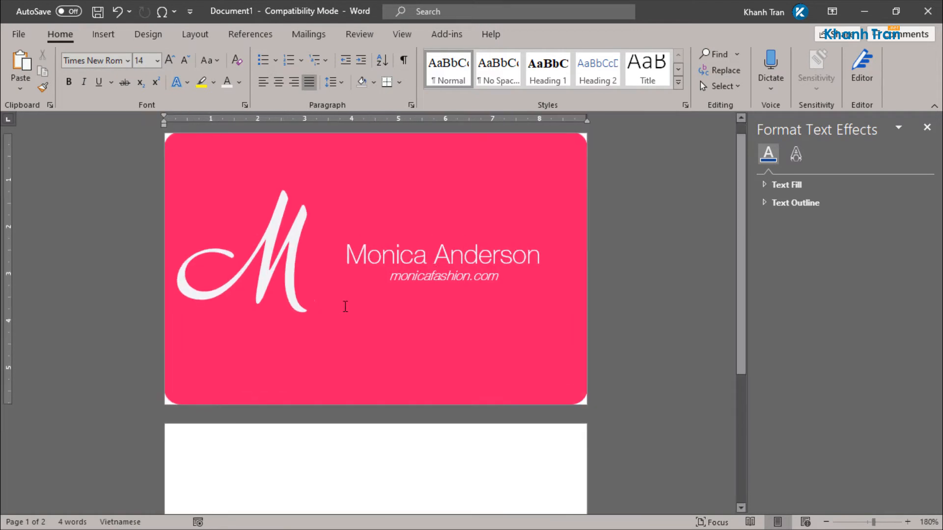
Step: Paste a copy of the pink card rectangle and move it onto page 2
left_click(443, 281)
left_click_drag(443, 281, 430, 279)
scroll(596, 298, "down", 4)
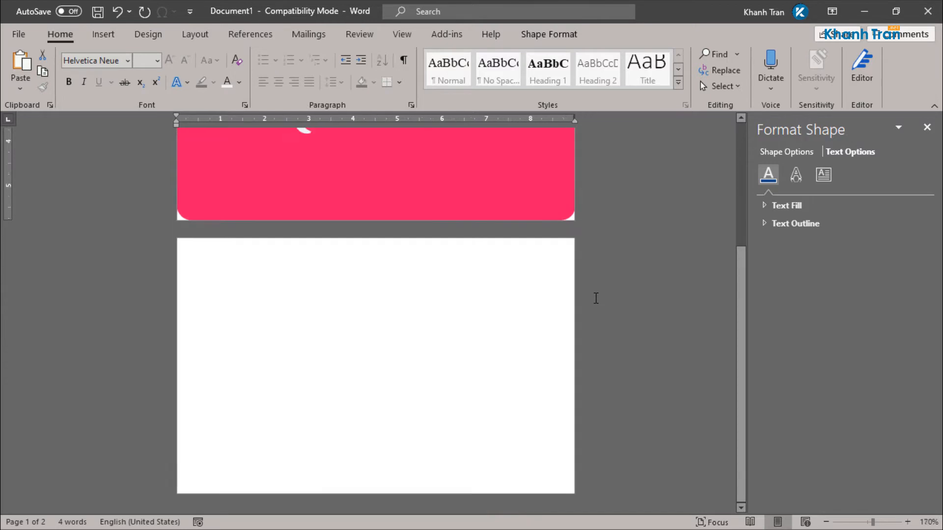
scroll(595, 298, "down", 3)
left_click(599, 268)
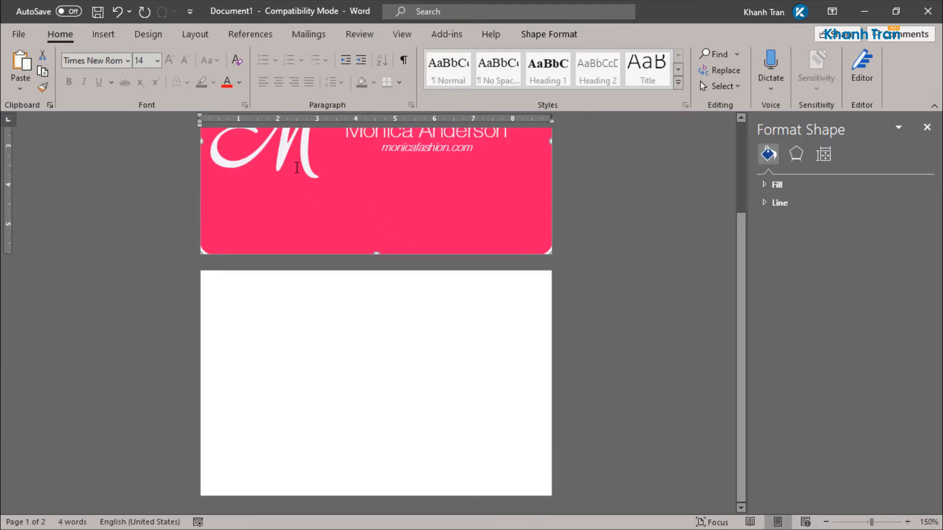
key("ctrl+v")
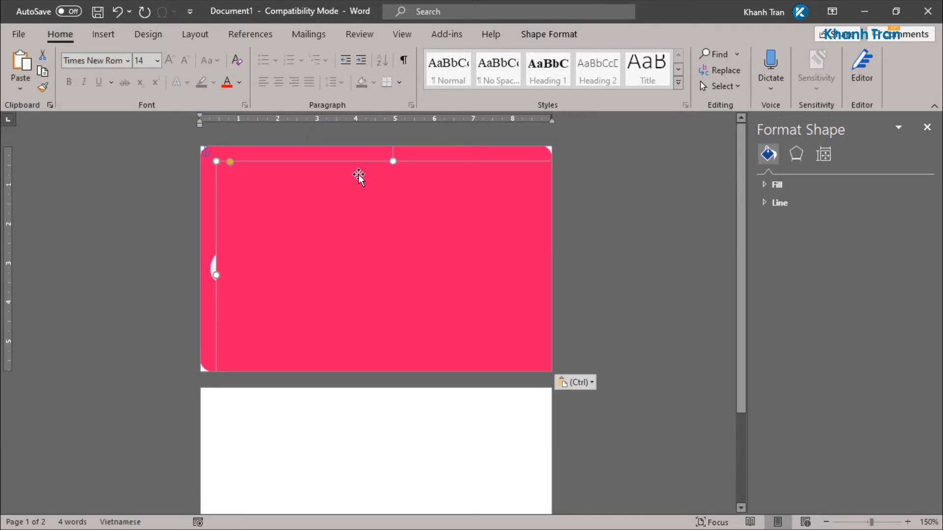
left_click_drag(358, 177, 343, 402)
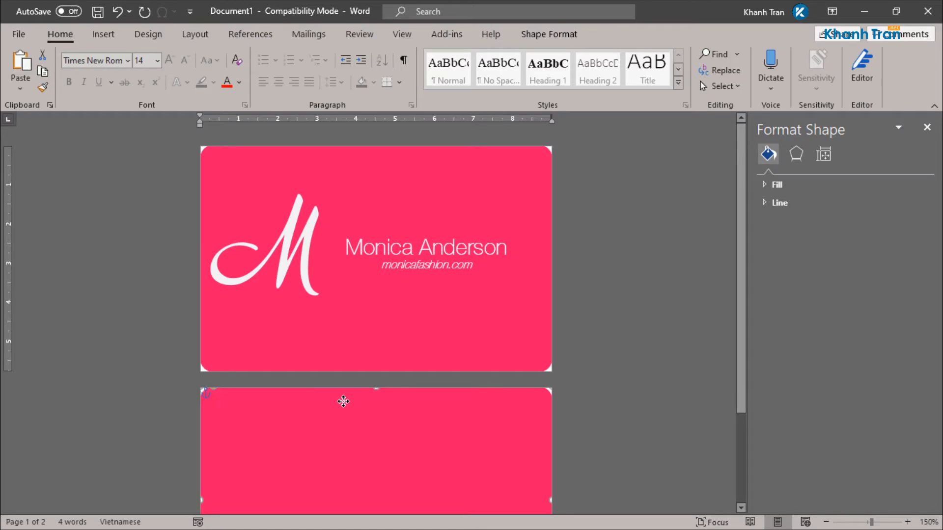
scroll(343, 402, "down", 3)
Step: Align the copied card to the page horizontally and vertically
left_click(565, 35)
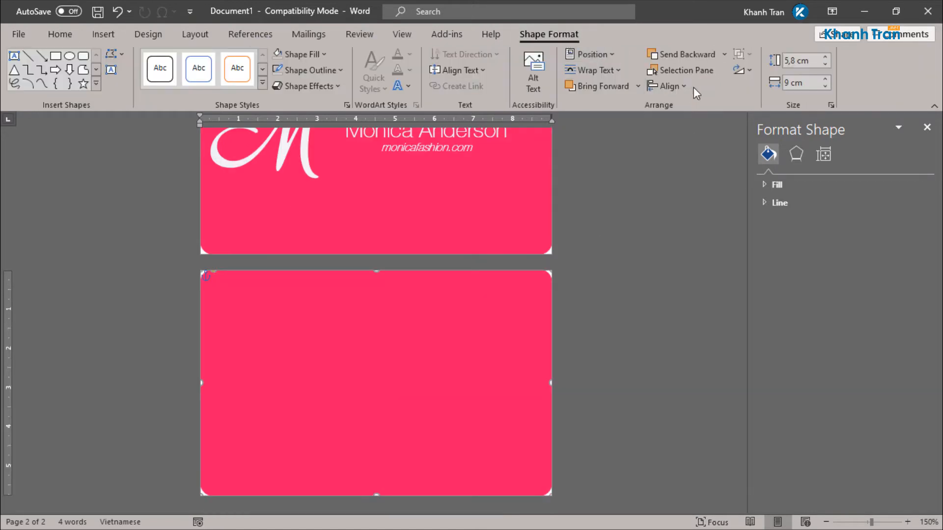
left_click(670, 85)
left_click(665, 101)
left_click(668, 86)
left_click(669, 183)
Step: Fill the copied card with the very pale pink #FFF7FA
left_click(297, 55)
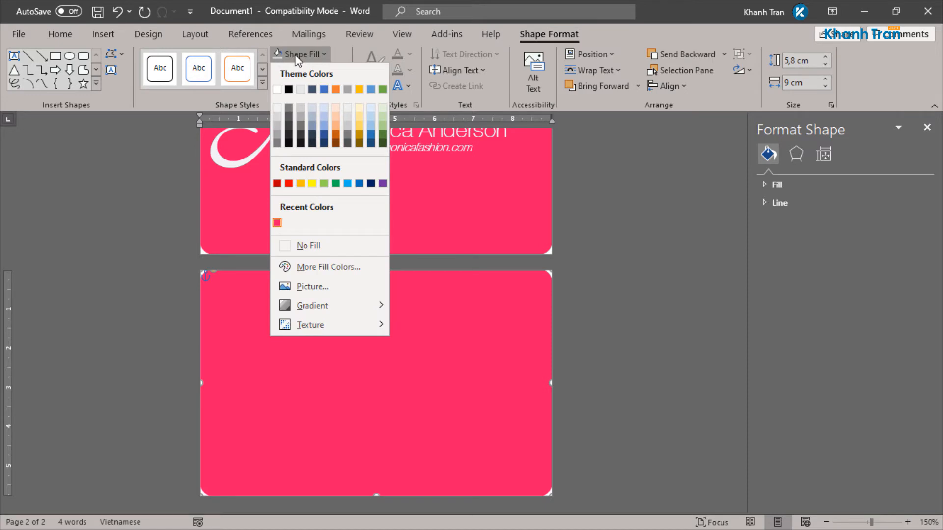
left_click(319, 266)
left_click(504, 180)
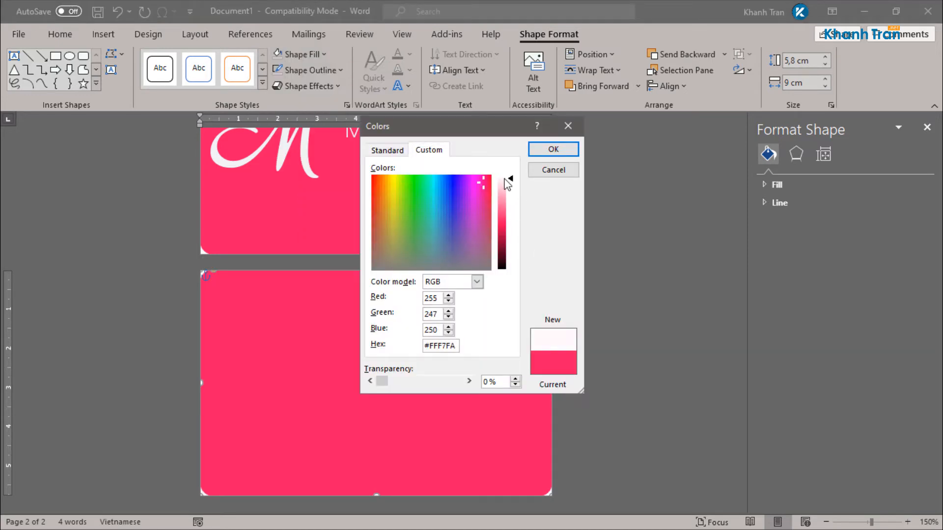
left_click(553, 149)
scroll(459, 212, "up", 2, "ctrl")
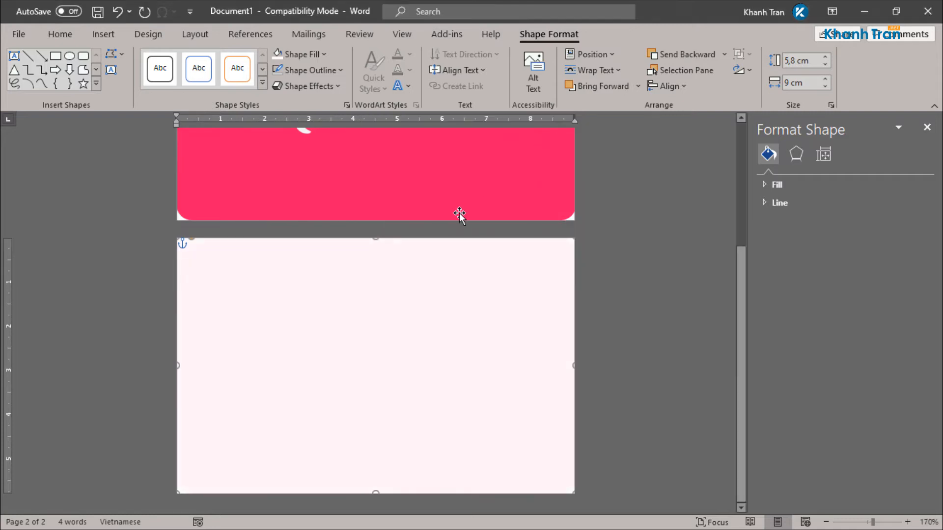
scroll(432, 246, "up", 3)
Step: Paste a copy of the M monogram and move it onto the back card
left_click(265, 246)
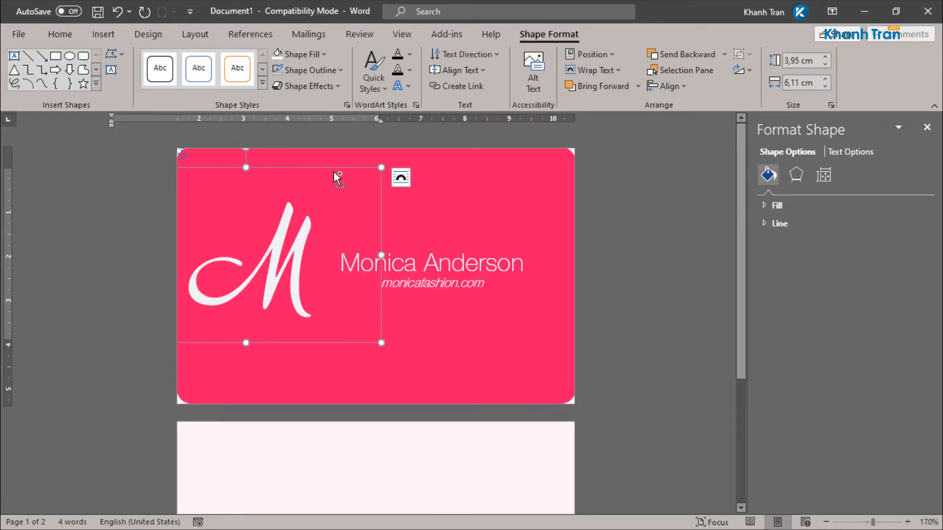
left_click(415, 251)
left_click(358, 261)
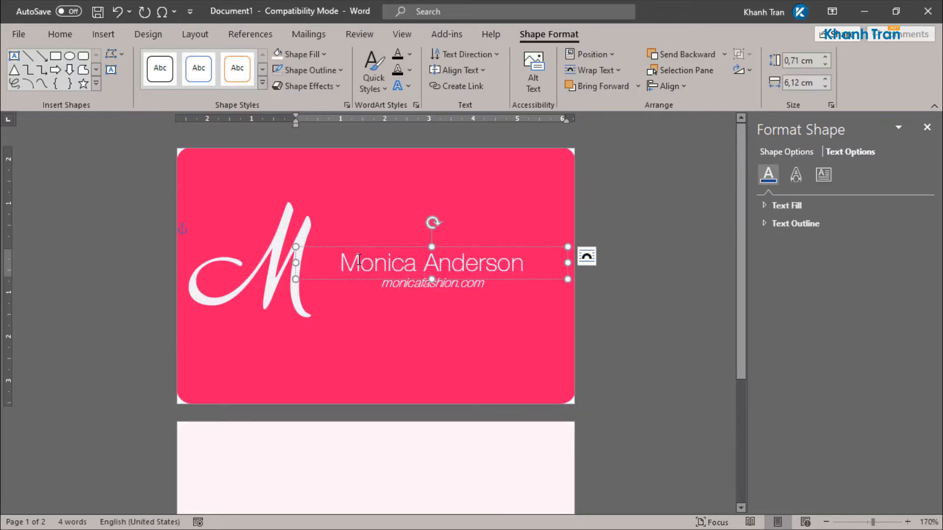
left_click(289, 231)
scroll(307, 221, "down", 3)
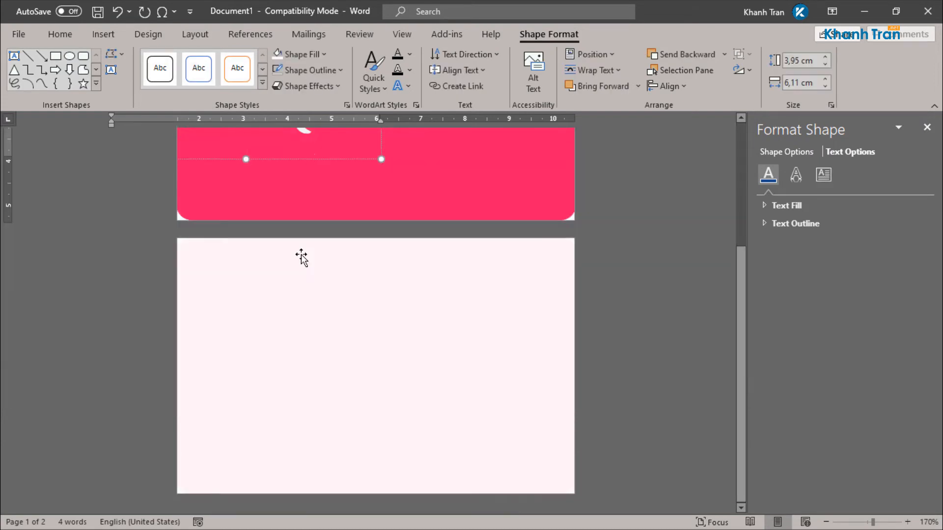
scroll(301, 258, "down", 5)
key("ctrl+v")
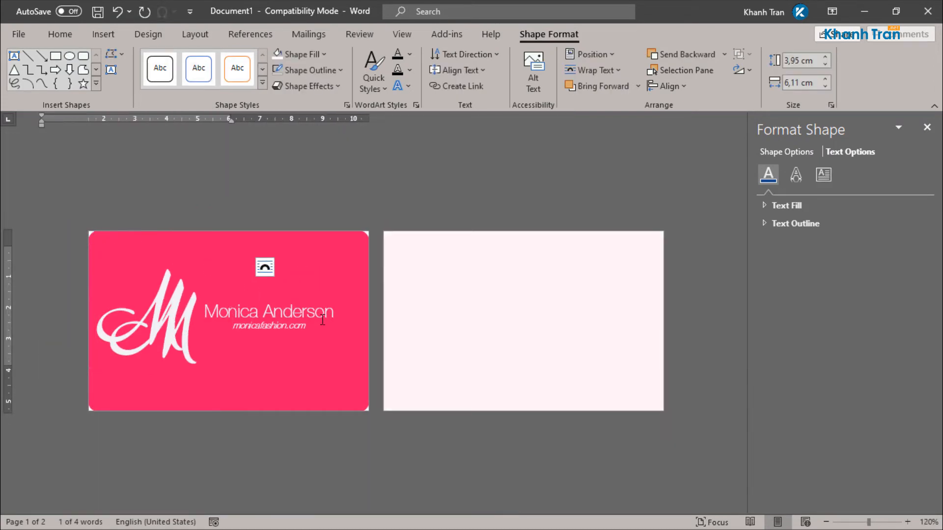
left_click_drag(207, 260, 517, 230)
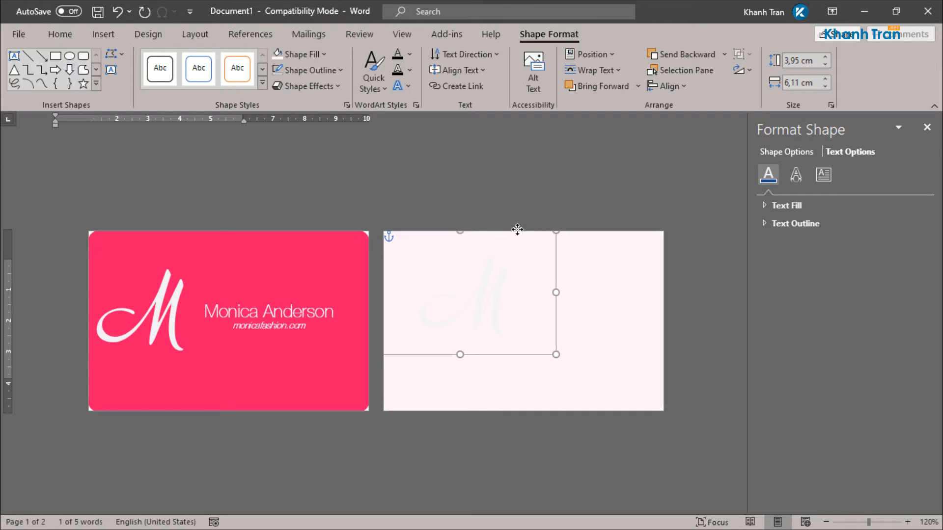
Step: Colour the back-card M pink and set its size to 28
left_click(65, 34)
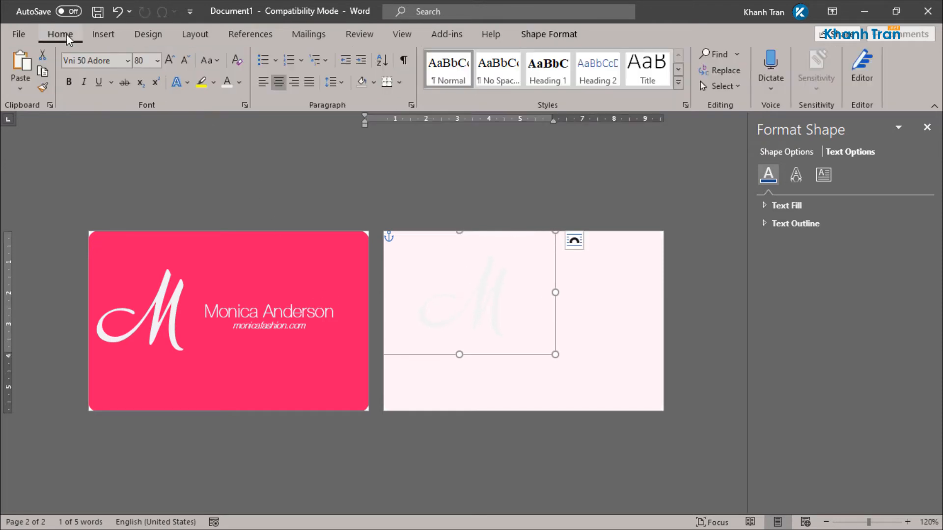
left_click(239, 82)
left_click(248, 272)
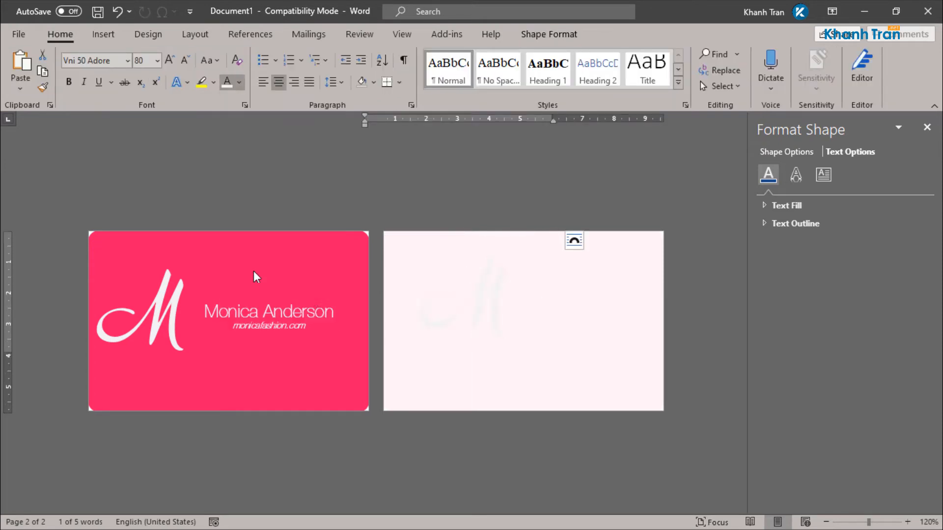
left_click(147, 62)
type("28")
key("Return")
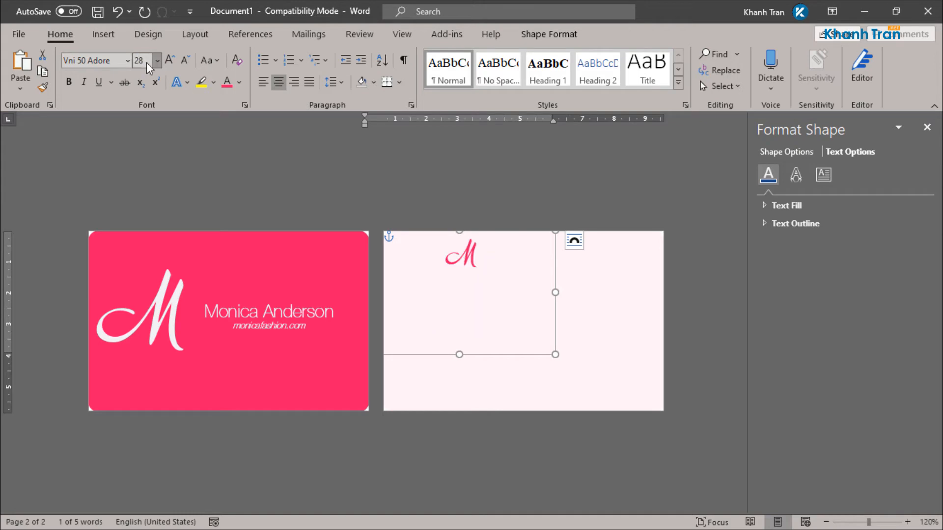
Step: Shrink the monogram box around the letter and place it at the card's top-left
left_click_drag(469, 269, 473, 275)
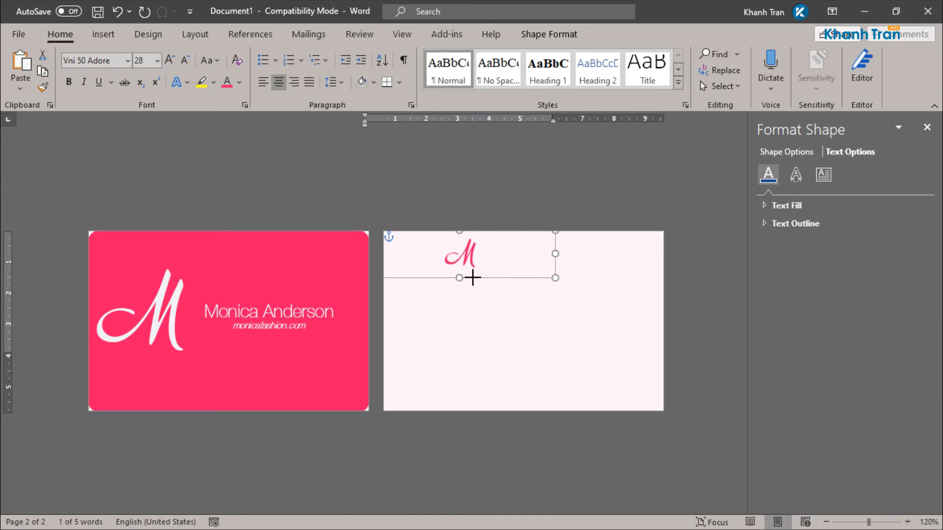
left_click_drag(553, 248, 474, 269)
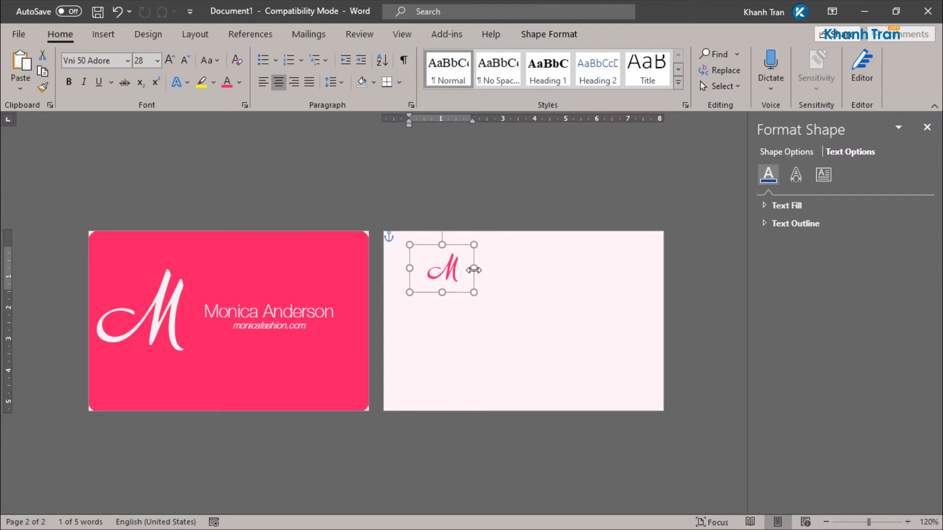
scroll(447, 290, "up", 4)
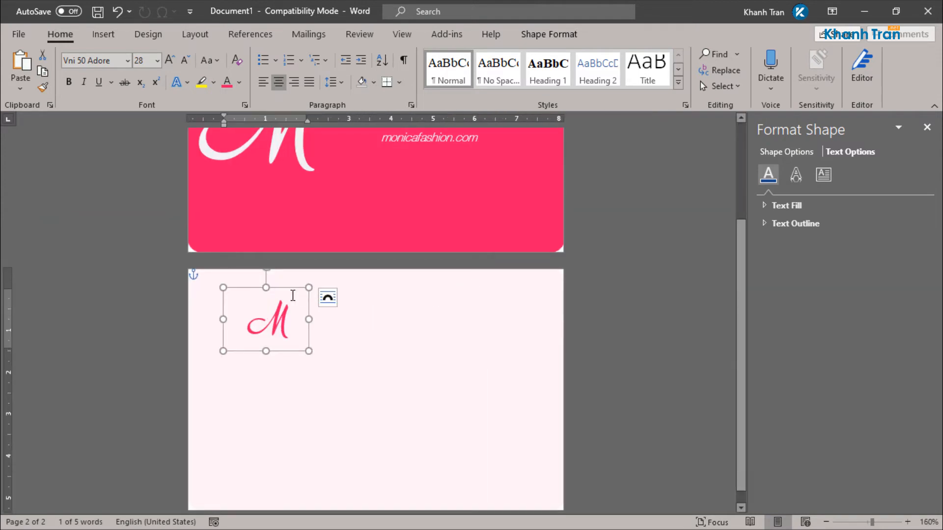
left_click_drag(286, 287, 259, 274)
Step: Paste a copy of the front card's name text box onto the back card
scroll(337, 273, "up", 3)
left_click(418, 254)
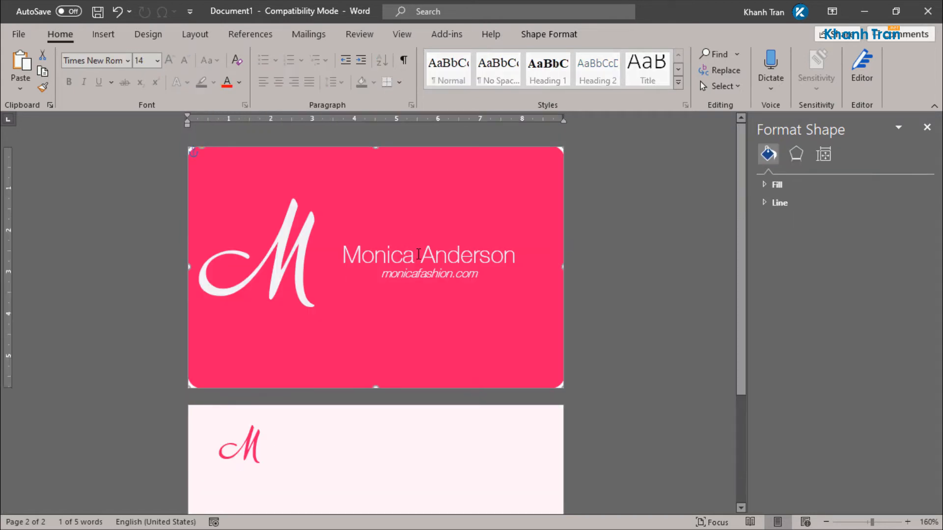
left_click(441, 246)
left_click(431, 409)
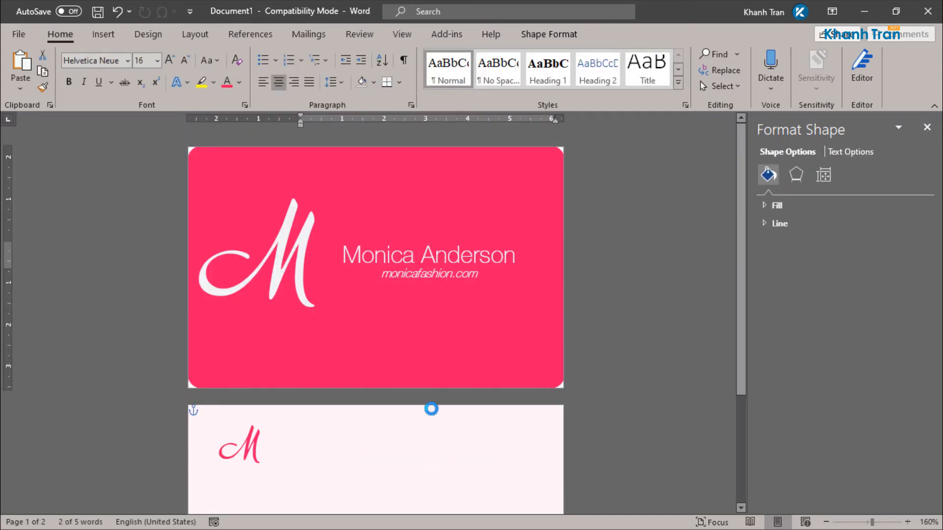
key("ctrl+v")
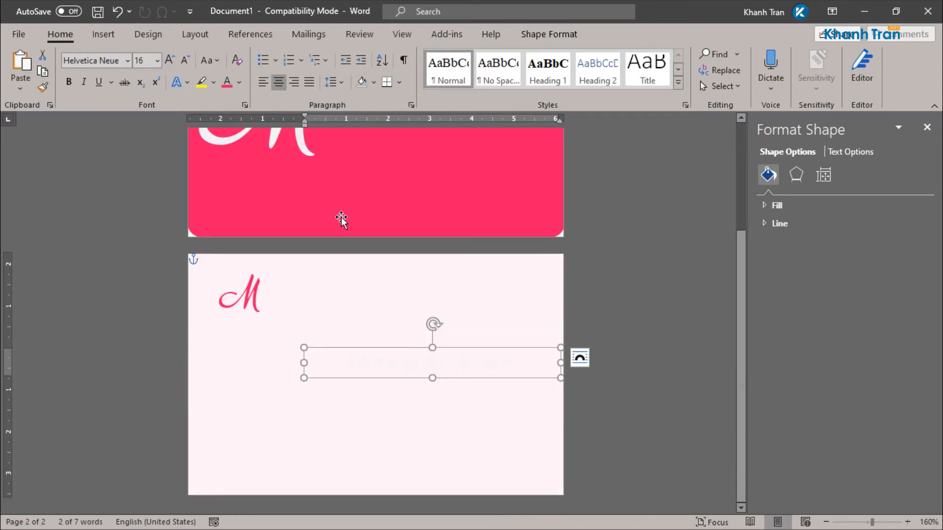
Step: Make the copied name pink, 14 pt, left-aligned, and place it beside the M
left_click(228, 83)
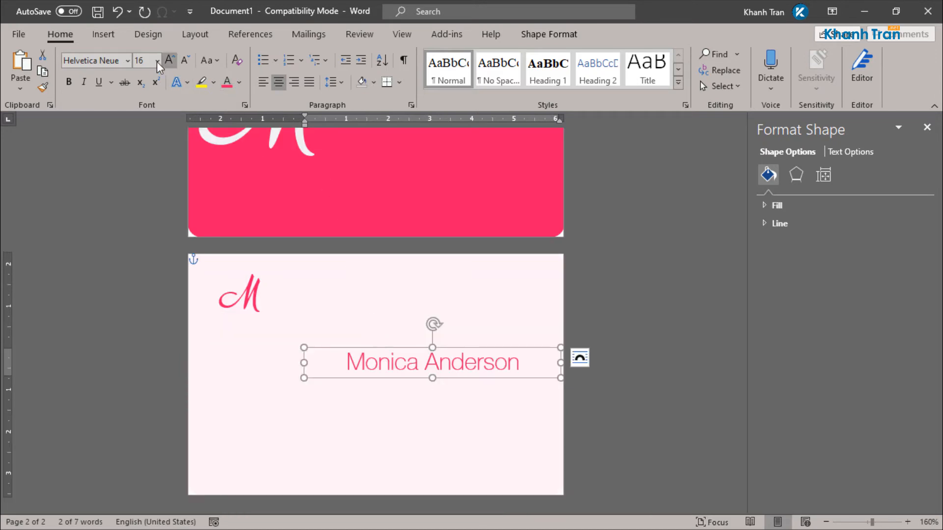
left_click(143, 64)
type("14")
key("Return")
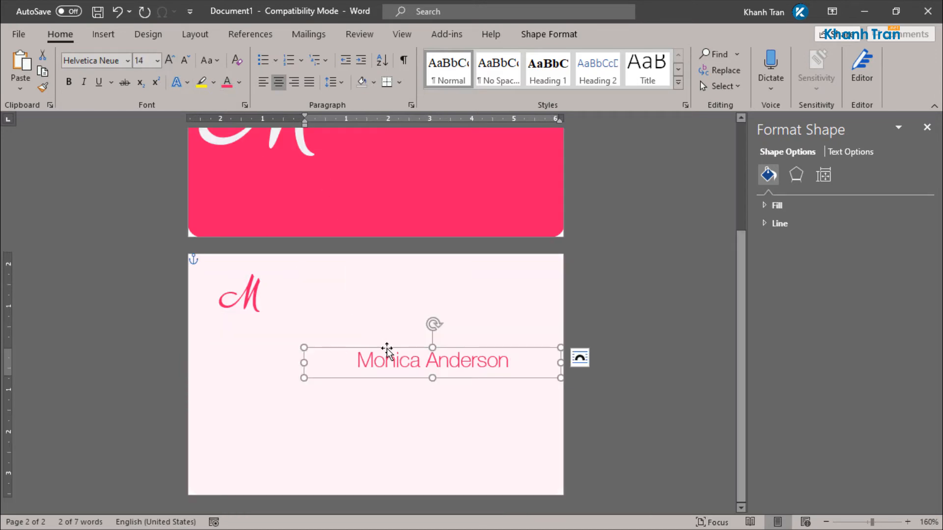
key("ctrl+l")
left_click_drag(358, 348, 337, 282)
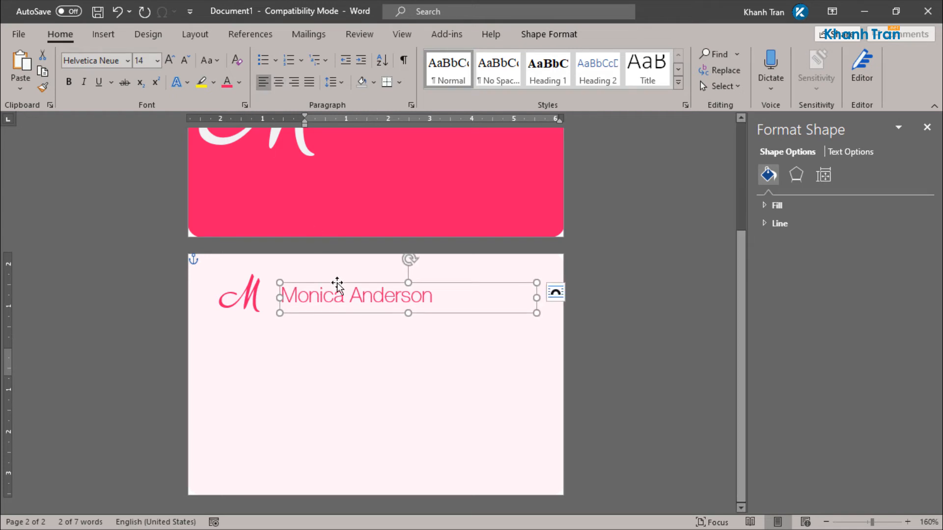
Step: Expand the back-card name's character spacing by 1 pt
scroll(285, 343, "up", 6)
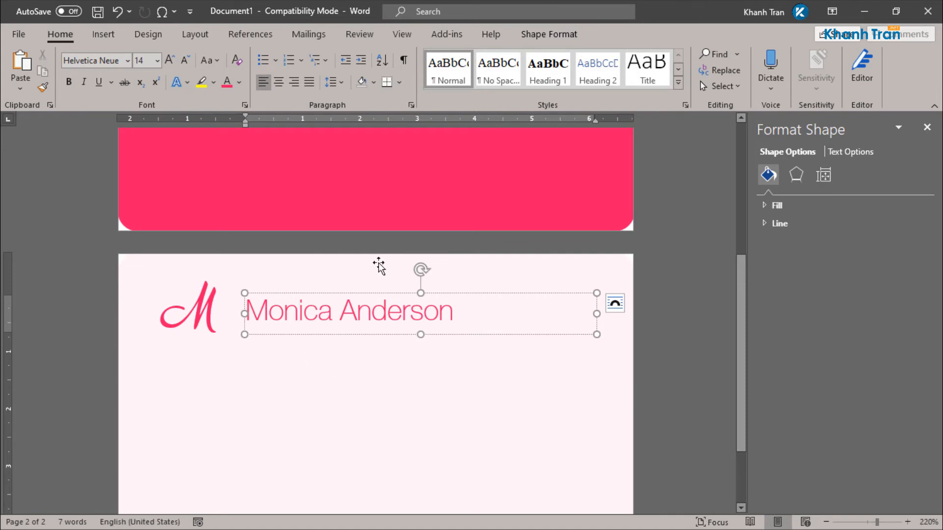
left_click(377, 297)
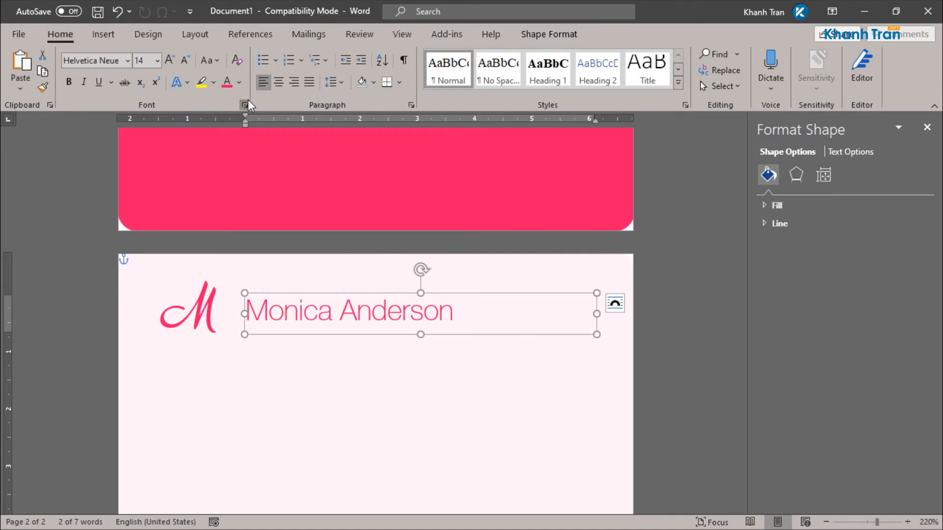
left_click(244, 104)
left_click(679, 135)
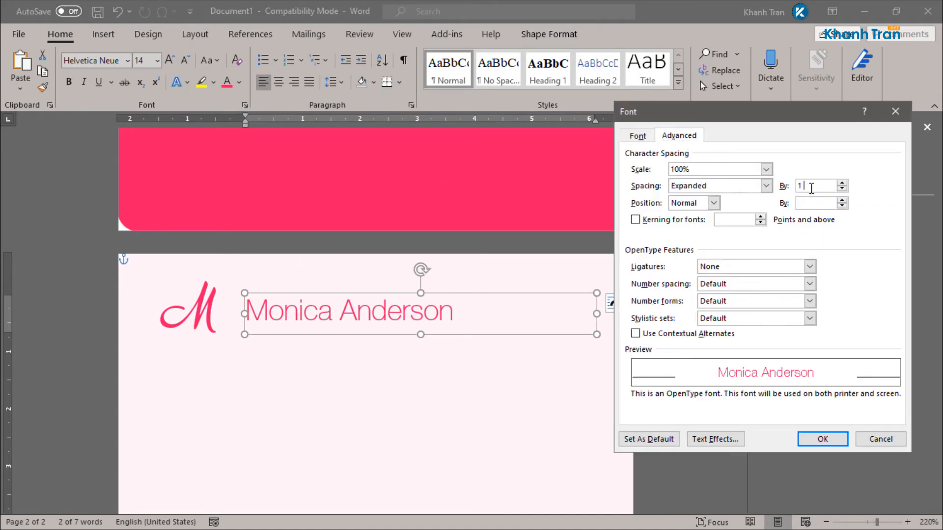
key("Return")
scroll(501, 368, "down", 7)
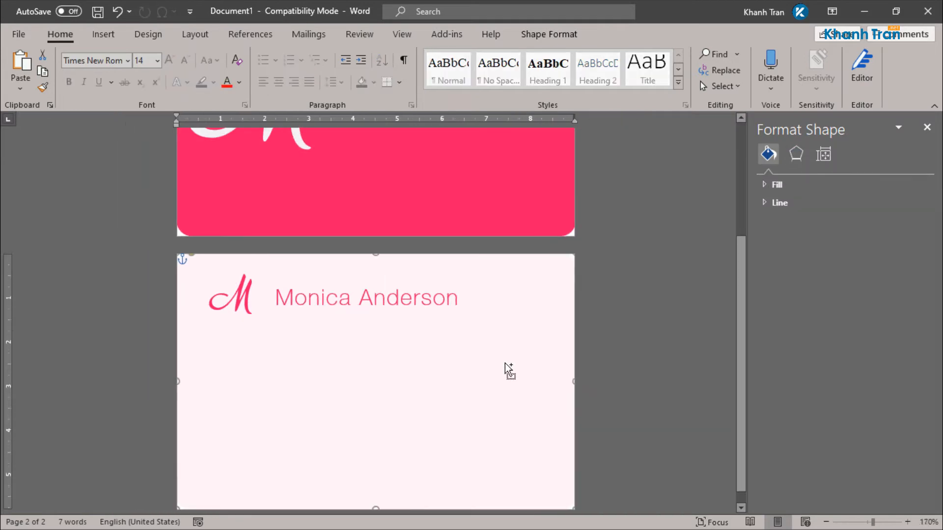
scroll(516, 369, "up", 3)
Step: Expand the front card name's character spacing by 1 pt
left_click(473, 250)
triple_click(474, 252)
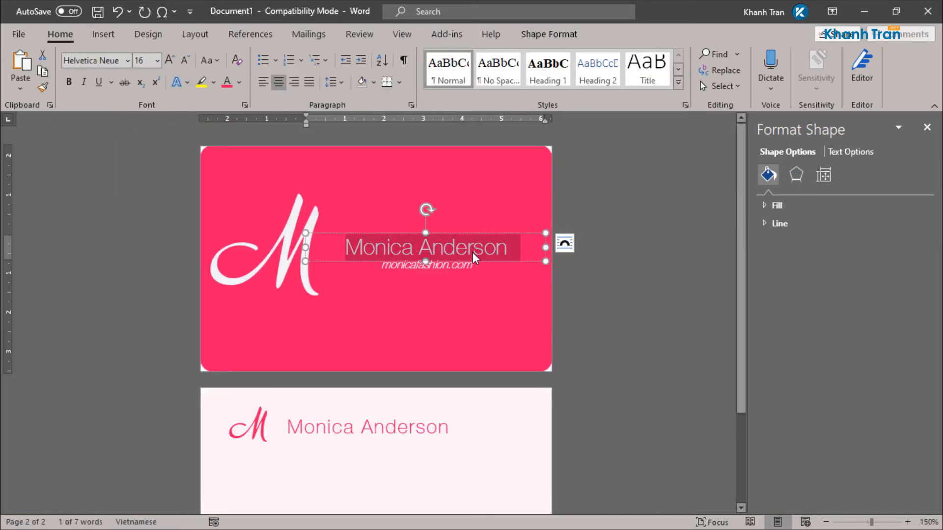
key("Escape")
left_click(244, 105)
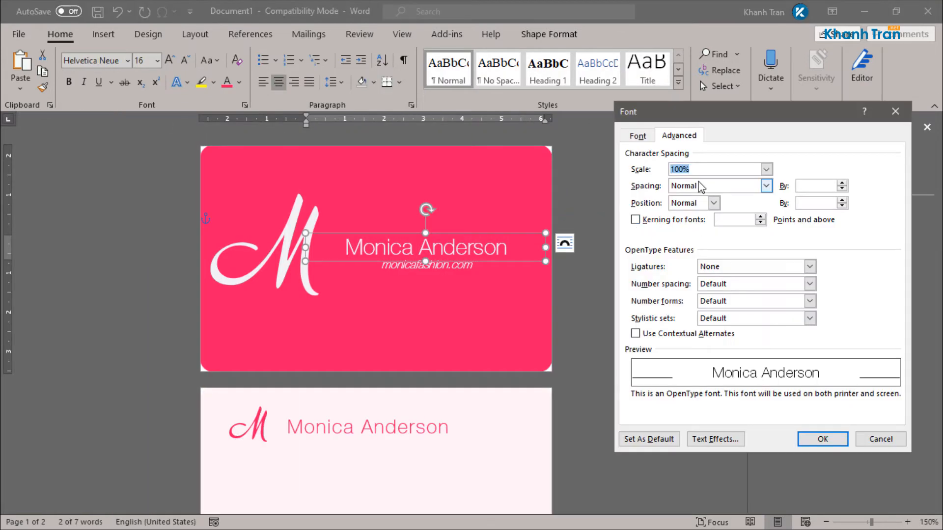
key("Return")
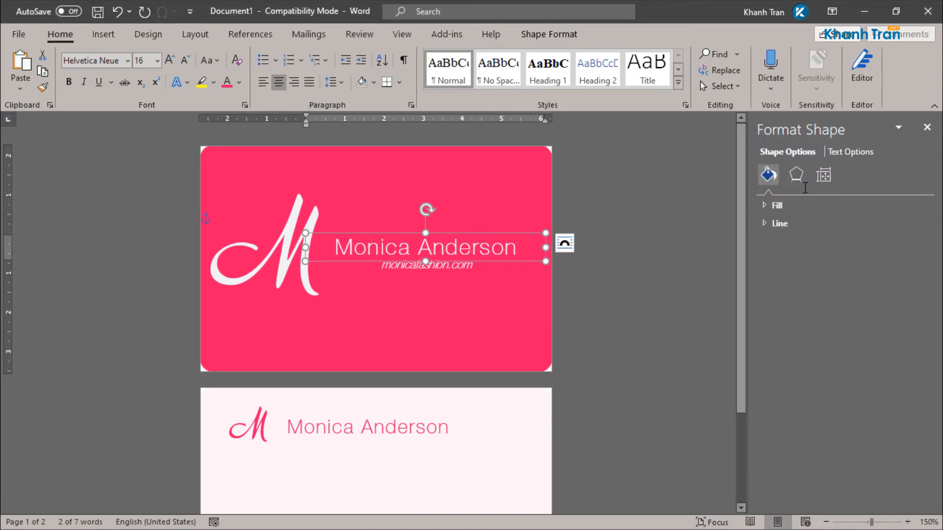
left_click(543, 337)
Step: Reapply 1 pt expanded character spacing to the name on the card back
scroll(457, 391, "down", 3)
scroll(304, 340, "up", 5, "ctrl")
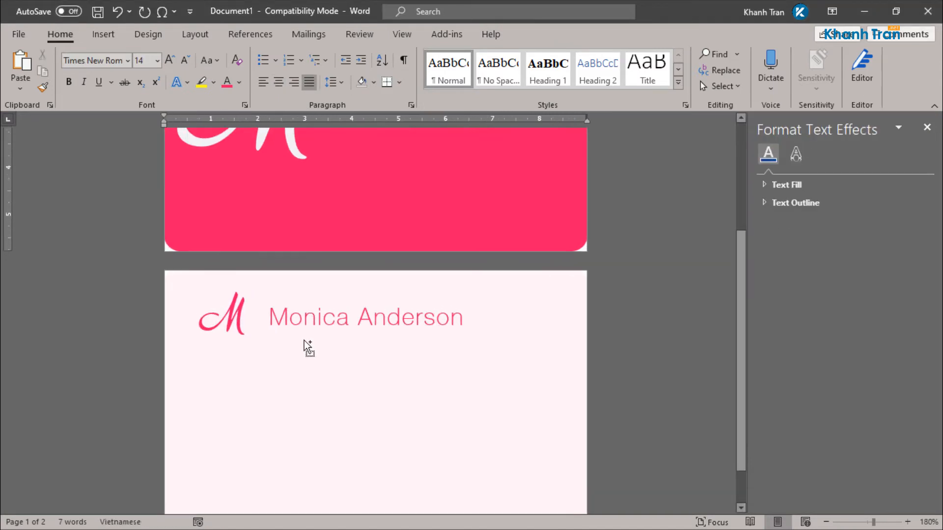
left_click(314, 335)
left_click(244, 105)
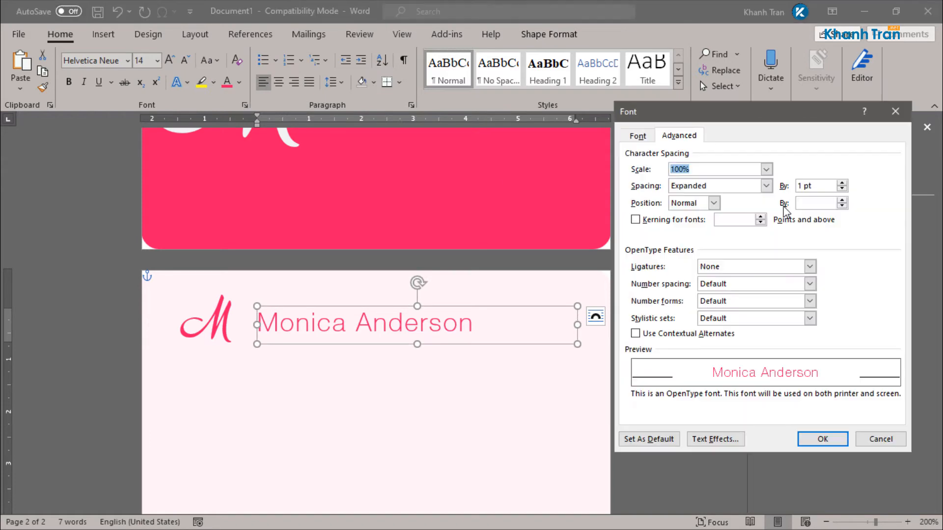
left_click(842, 441)
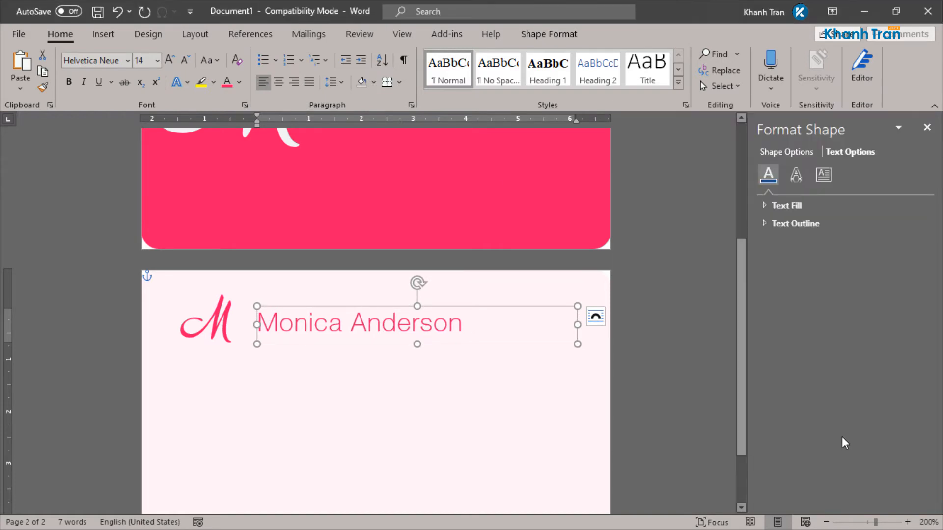
left_click(606, 375)
scroll(671, 362, "down", 4, "ctrl")
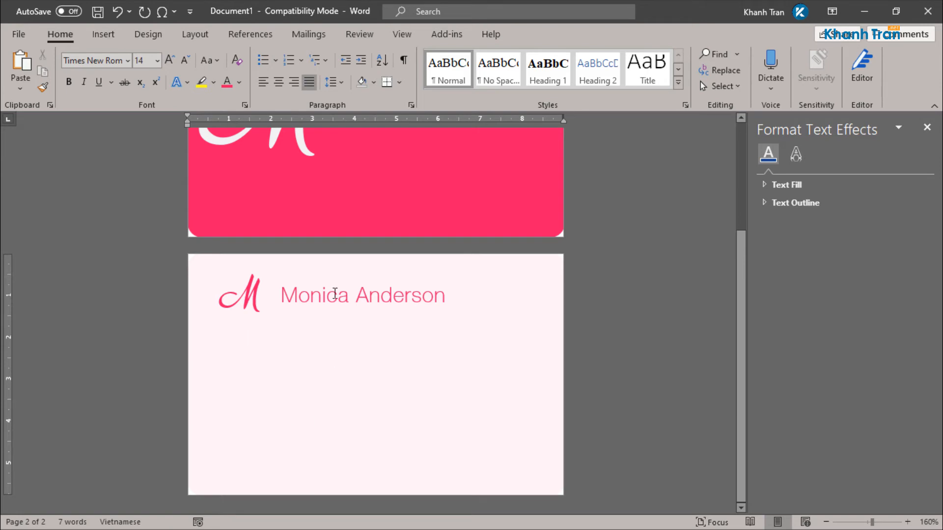
left_click(335, 294)
Step: Duplicate the name box lower on the back card and refill the card with #FFF3F8
left_click_drag(333, 314, 329, 418, "ctrl+shift")
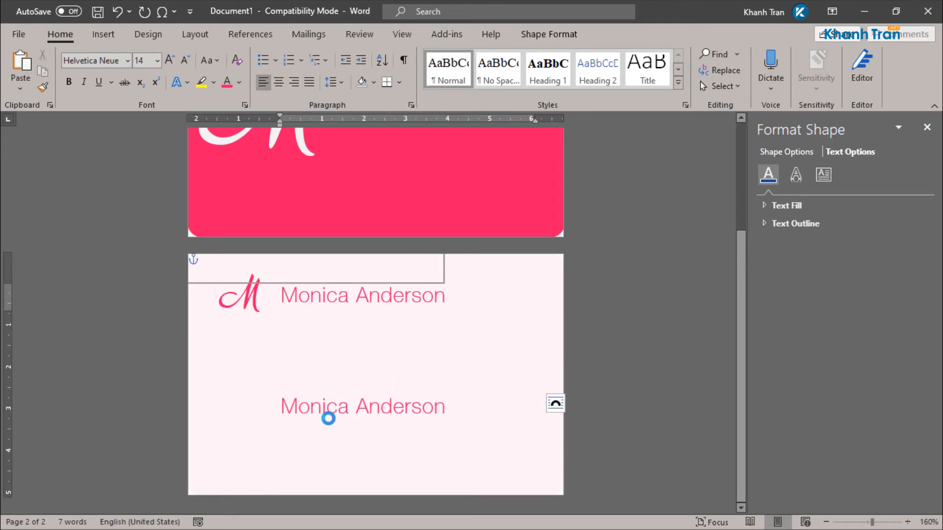
left_click_drag(316, 421, 297, 420)
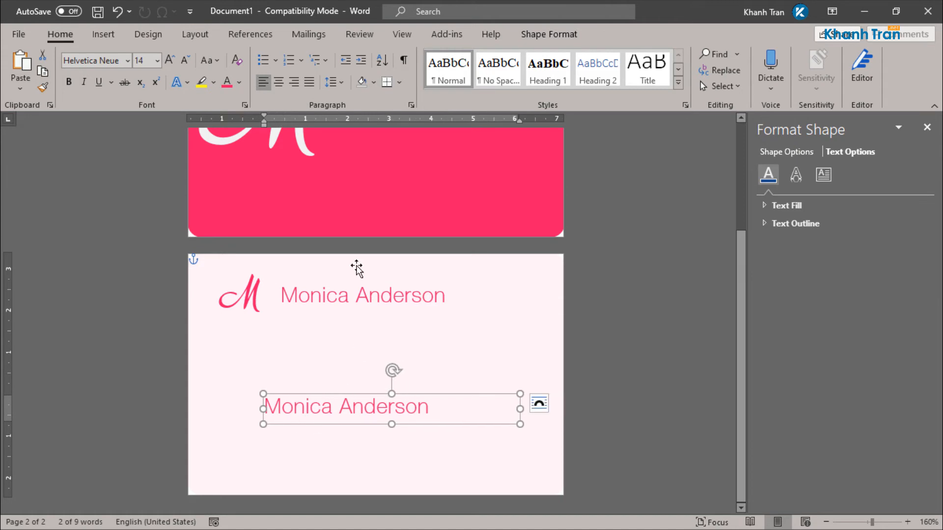
left_click(539, 273)
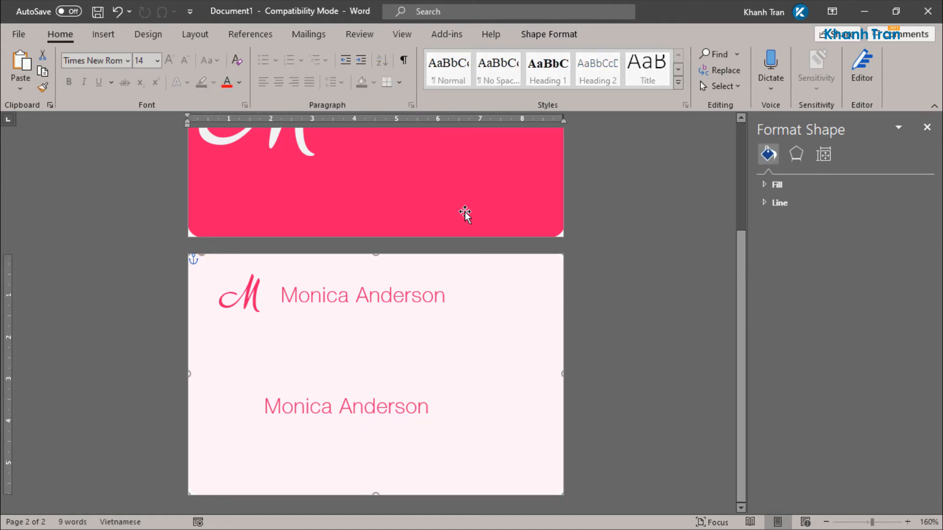
left_click(549, 33)
left_click(301, 55)
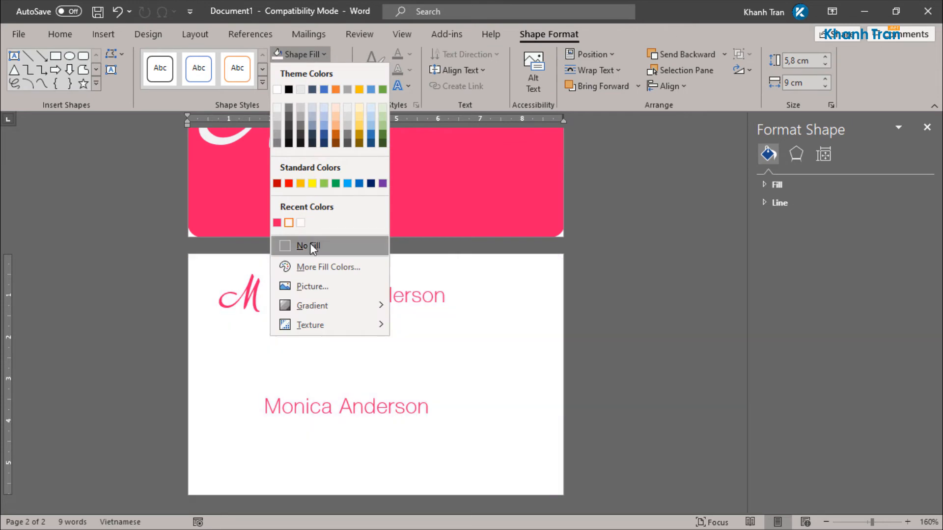
left_click(326, 267)
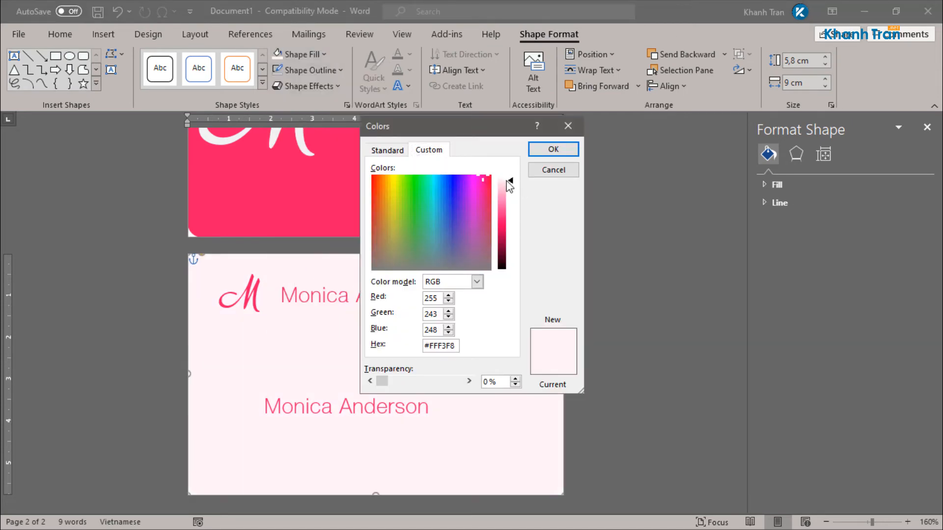
left_click(553, 148)
Step: Set the lower name copy to 8 pt, fit its box height, and open the Icons library
scroll(274, 368, "up", 4, "ctrl")
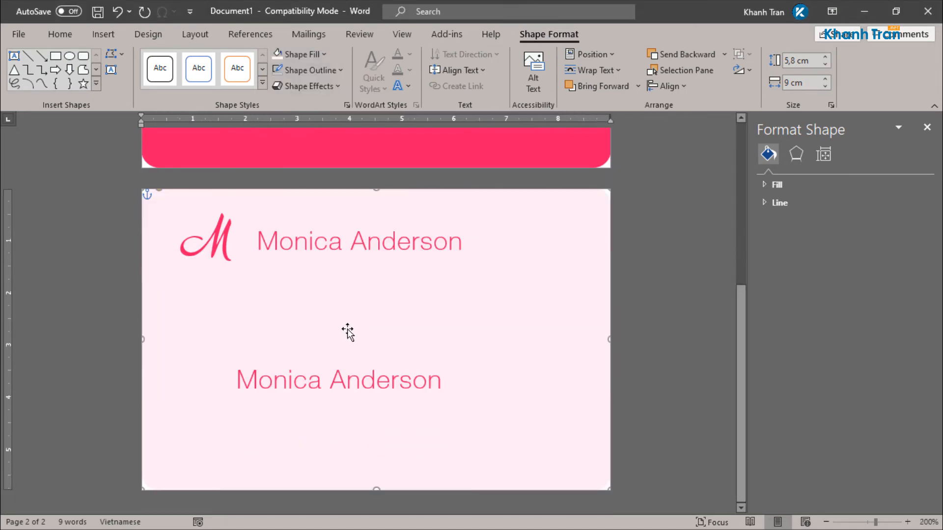
left_click(282, 374)
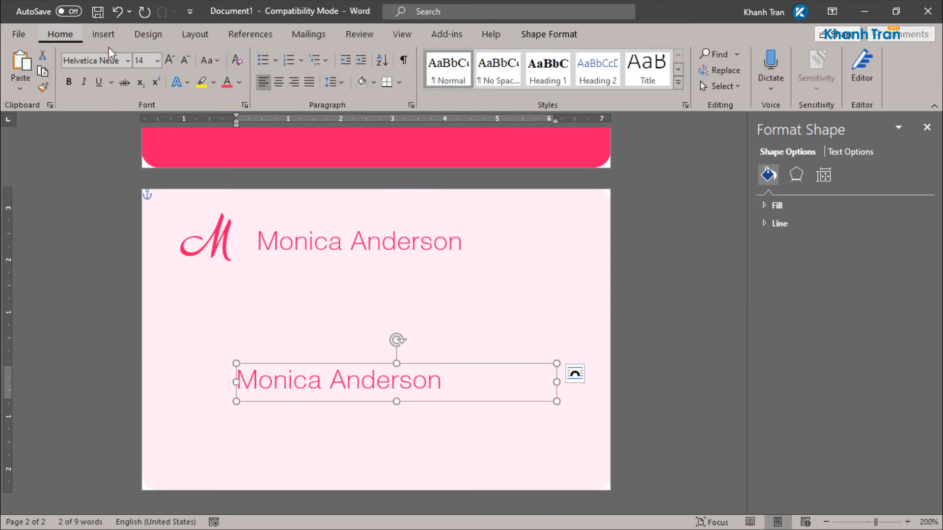
key("Return")
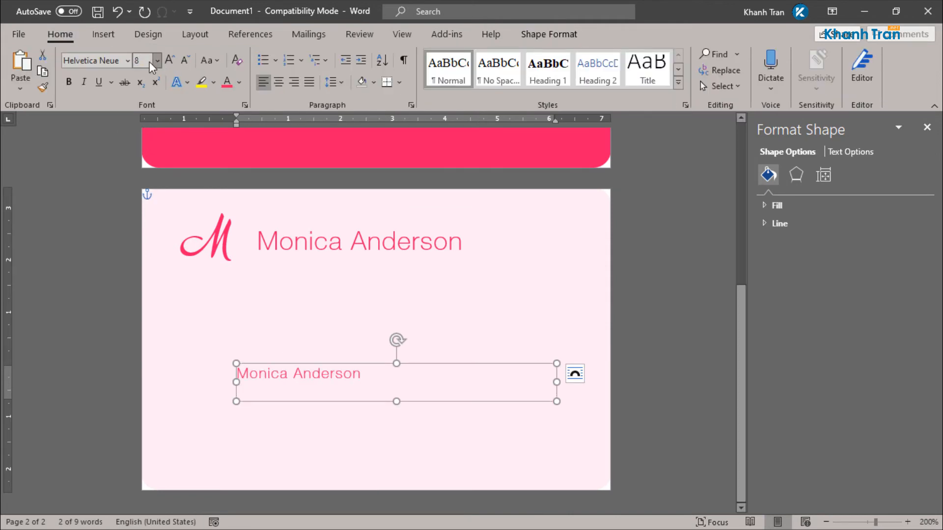
left_click_drag(400, 404, 398, 385)
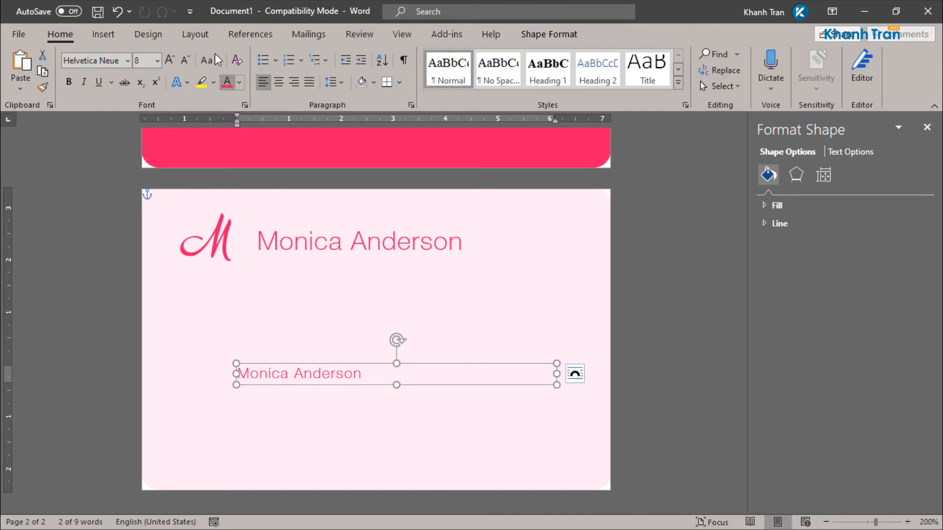
left_click(112, 30)
left_click(183, 70)
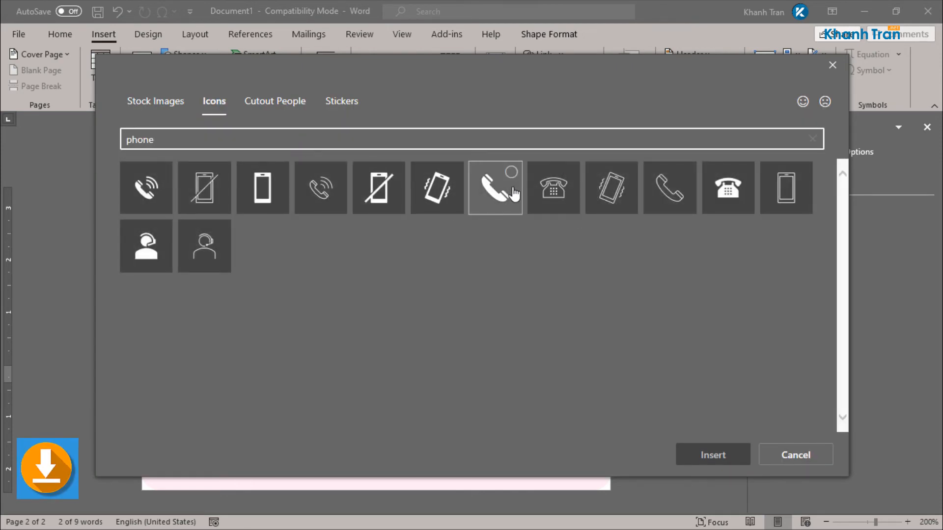
Step: Insert the handset phone icon and set it to In Front of Text
left_click(513, 194)
left_click(711, 456)
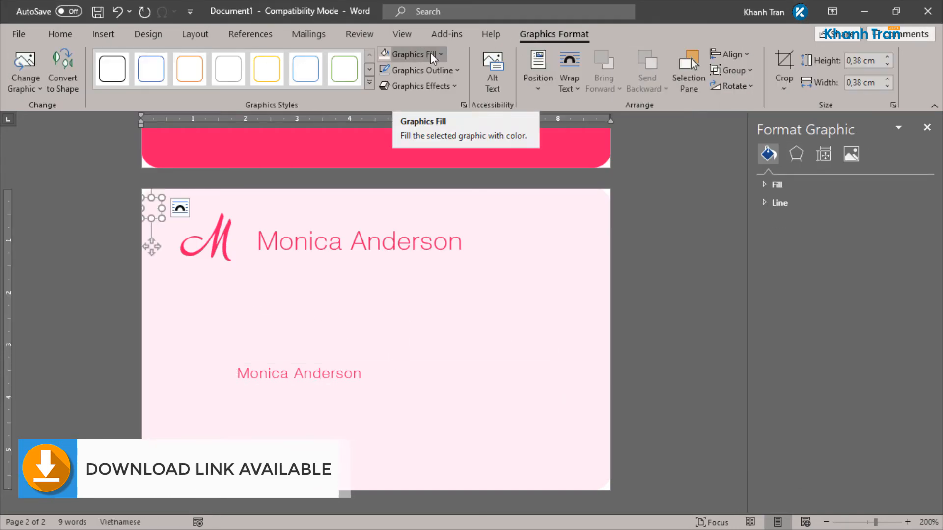
left_click(180, 208)
left_click(282, 336)
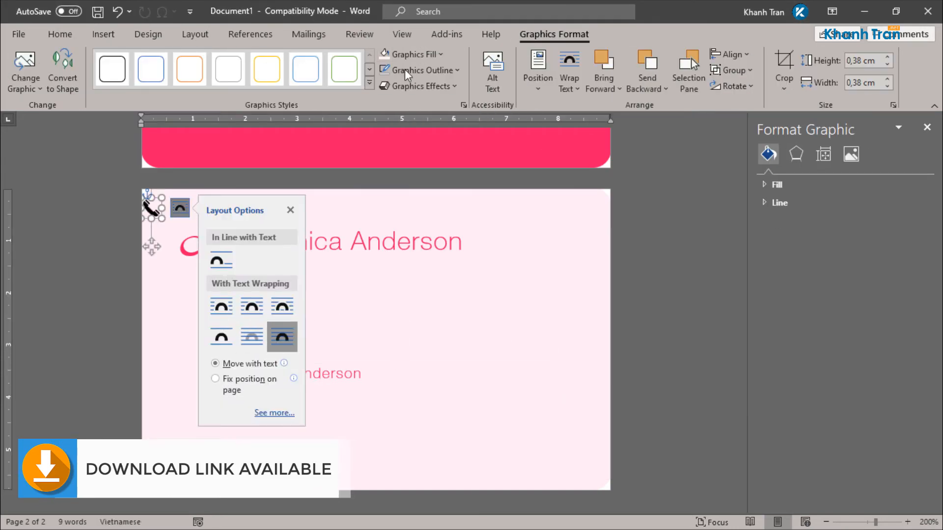
Step: Colour the phone icon pink, place it beside the lower name, and size it 0,3 cm
left_click(417, 58)
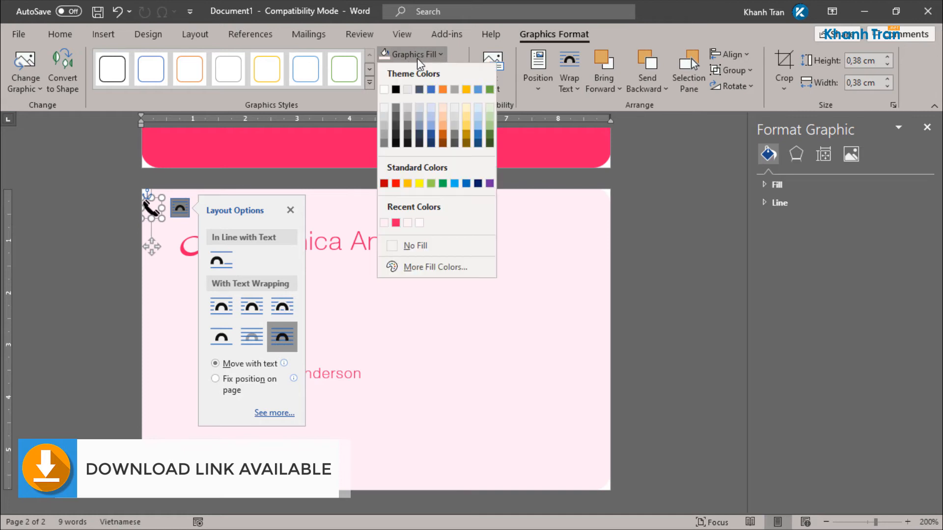
left_click(396, 222)
left_click_drag(157, 214, 214, 380)
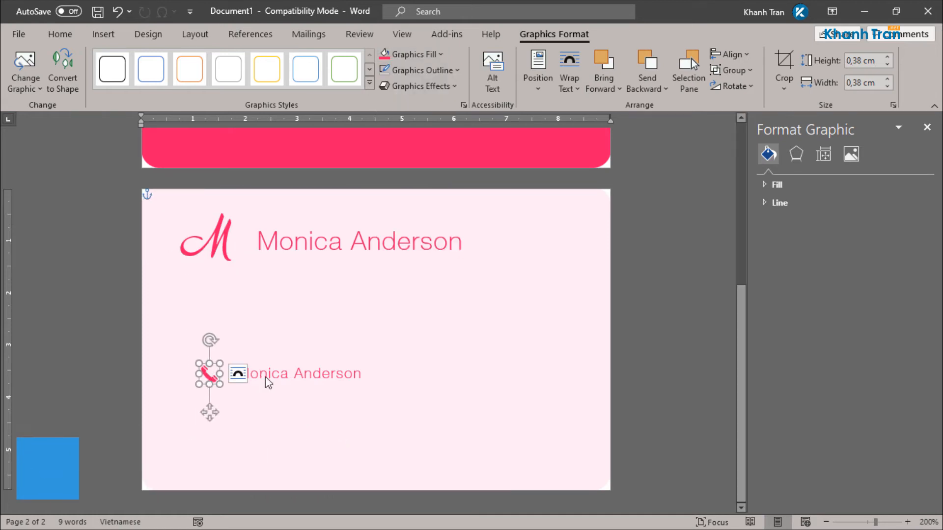
left_click(858, 61)
key("BackSpace")
key("Return")
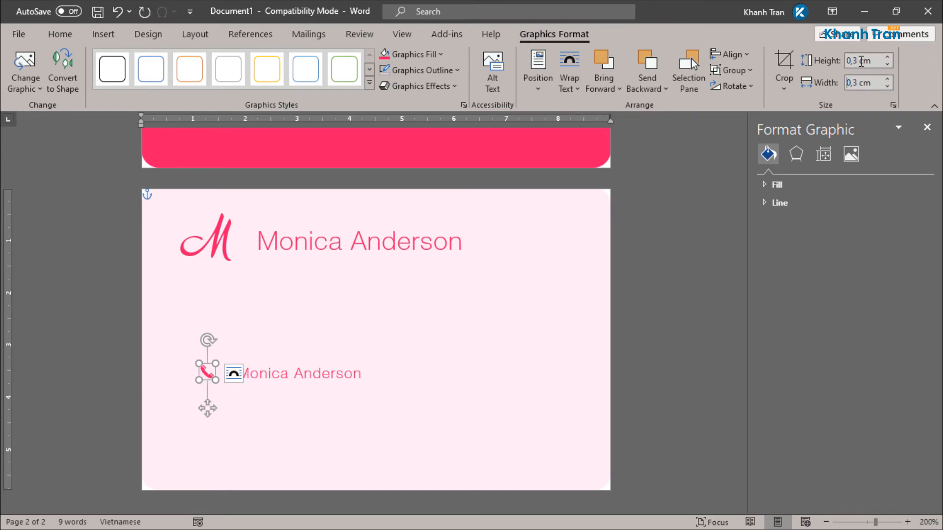
scroll(214, 400, "up", 5)
Step: Replace the lower name copy with the card holder's phone number
left_click(228, 382)
left_click(163, 375)
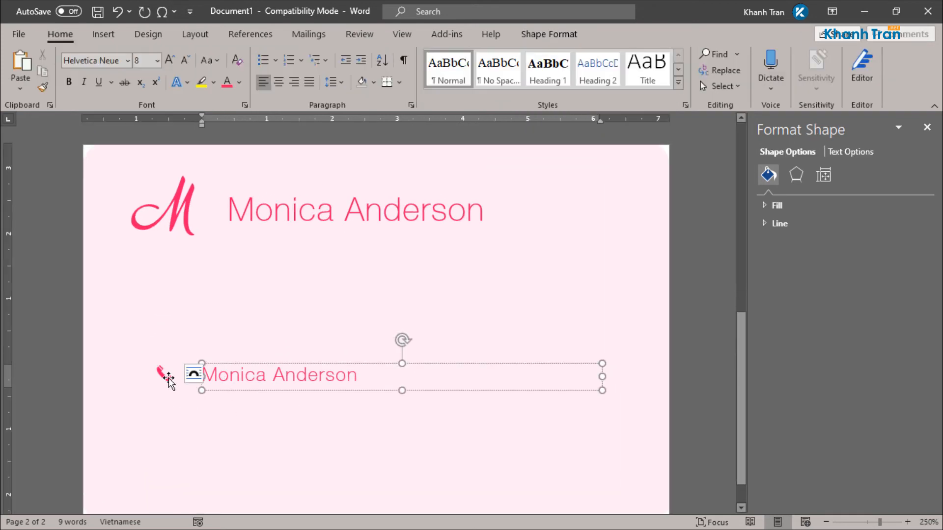
left_click(230, 381)
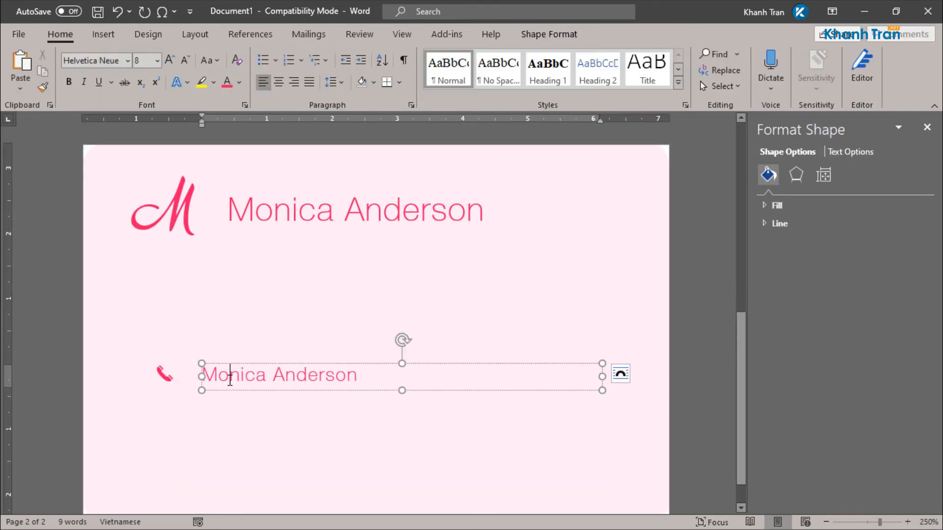
triple_click(230, 381)
type("+1 234 ")
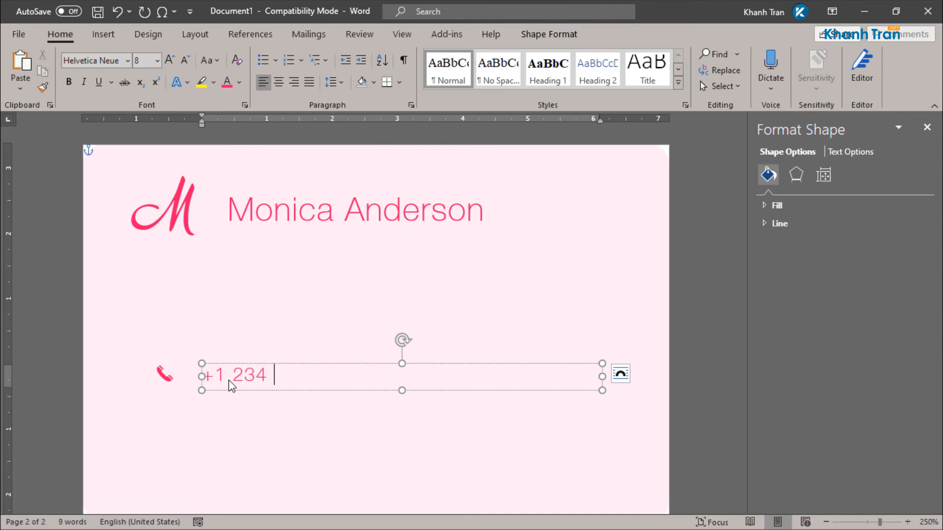
type("567 890")
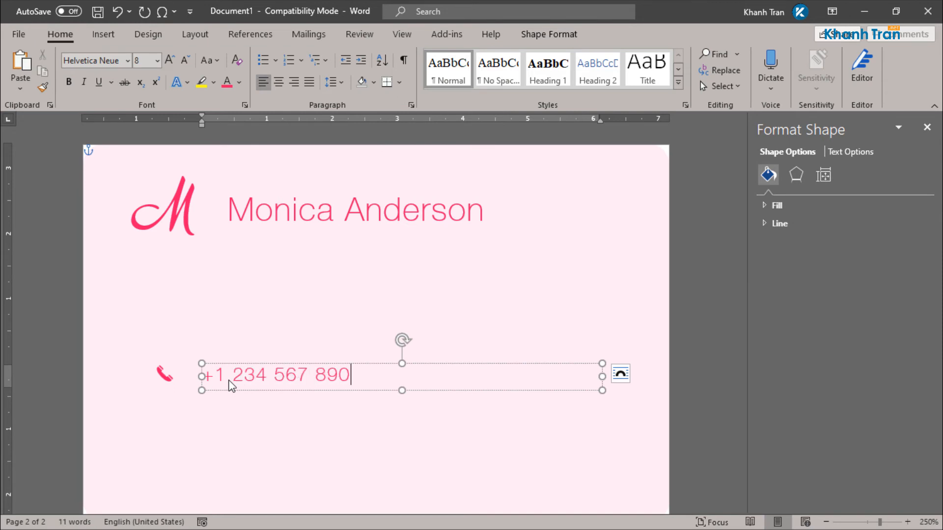
type("0")
left_click(444, 326)
Step: Select the phone icon together with the phone-number box
scroll(366, 398, "down", 5)
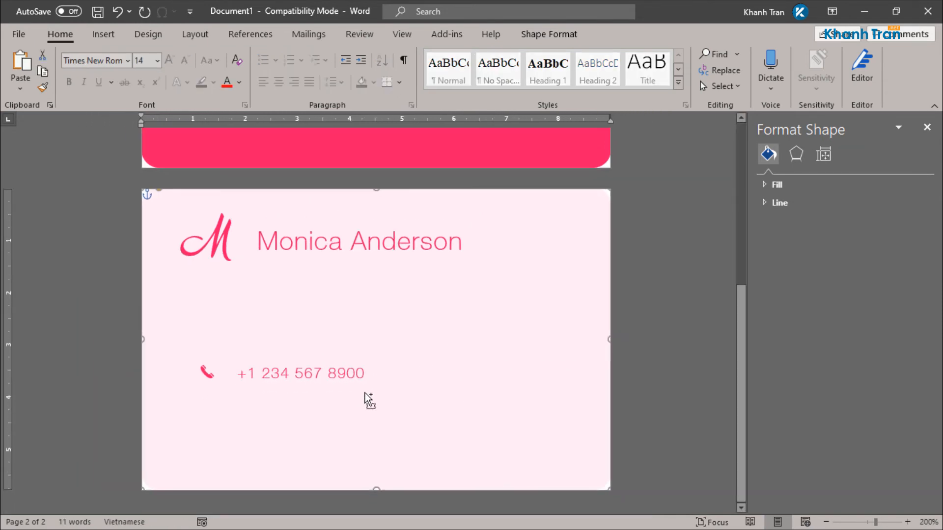
left_click(295, 374)
left_click(207, 373, "shift")
Step: Middle-align the phone icon with its phone number
left_click(632, 34)
left_click(729, 54)
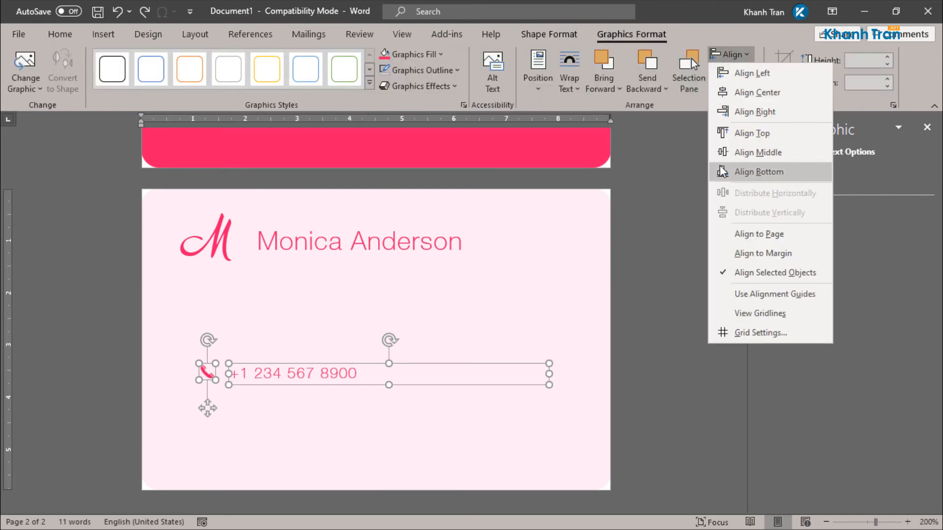
left_click(751, 152)
Step: Group the icon with its number and duplicate the row just below
scroll(211, 400, "up", 4)
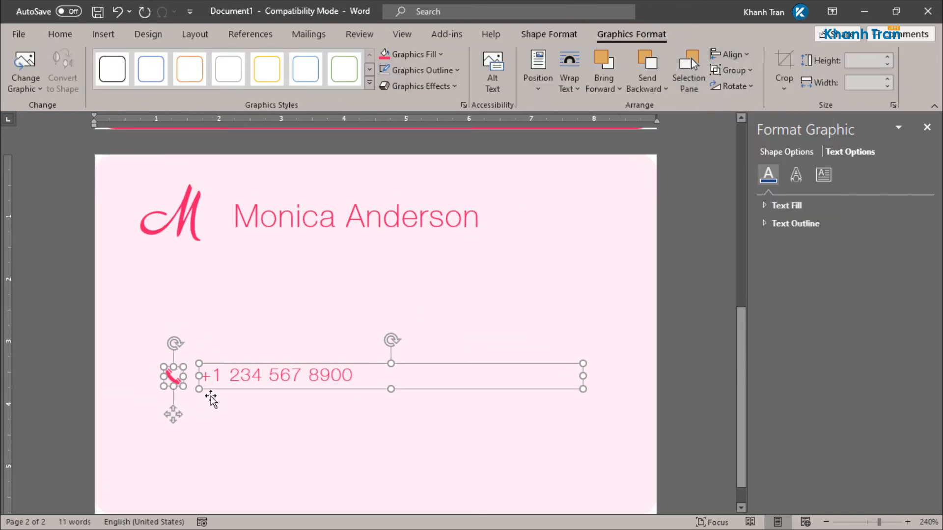
key("ctrl+g")
left_click(628, 315)
right_click(171, 383)
mouse_move(209, 210)
left_click(329, 210)
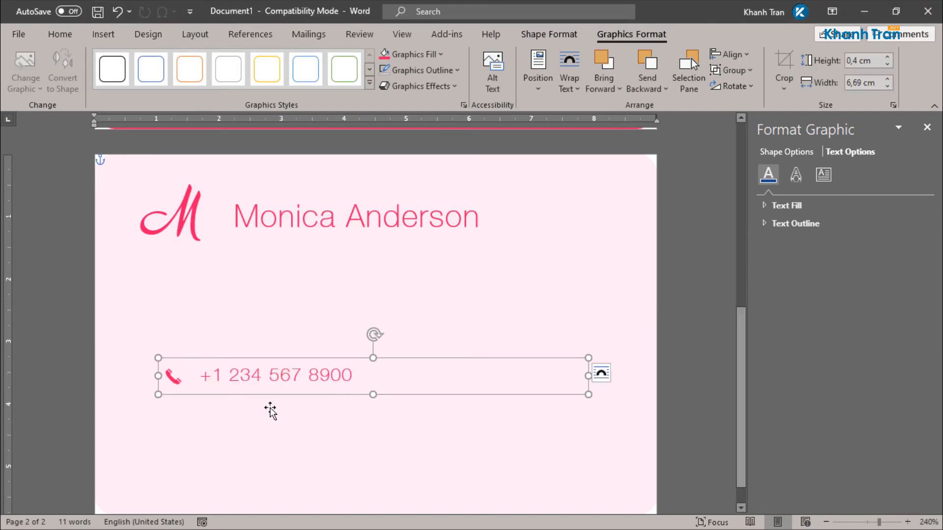
left_click_drag(279, 404, 281, 432)
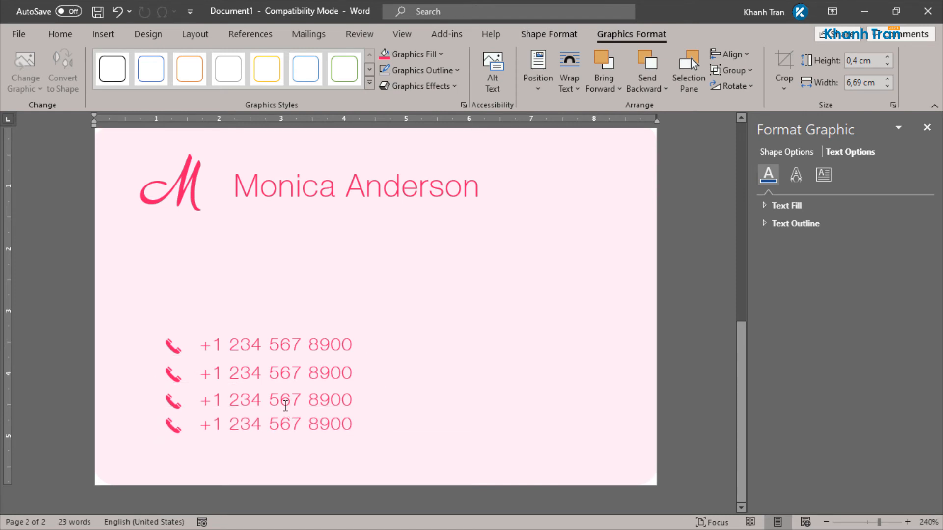
Step: Distribute the four phone rows evenly down the card back
left_click(281, 422)
left_click(290, 398, "shift")
left_click(298, 370, "shift")
left_click(319, 345, "shift")
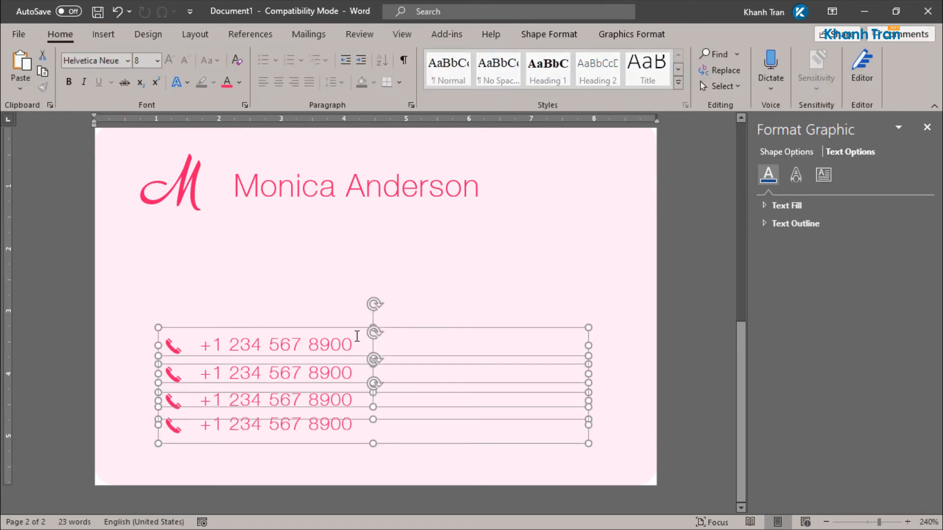
left_click(630, 33)
left_click(745, 58)
left_click(738, 208)
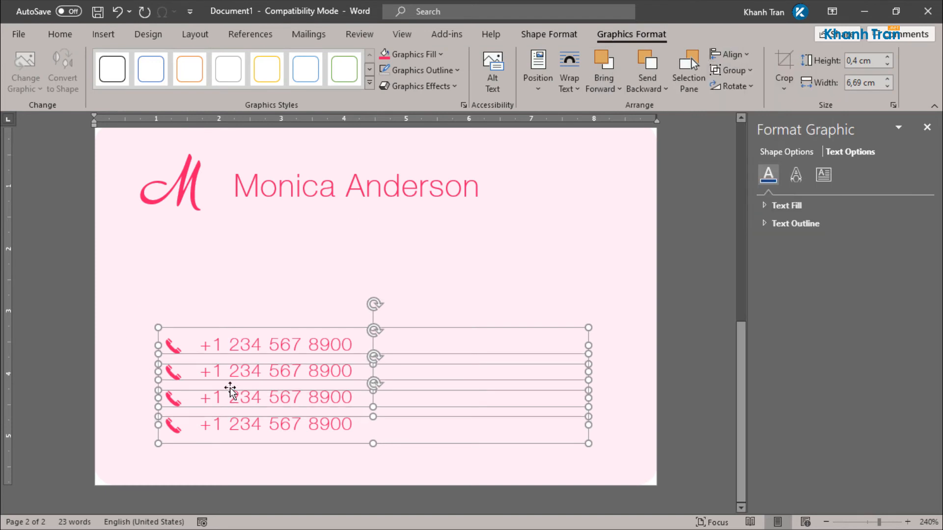
Step: Change the second row's phone icon to a mail envelope icon
left_click(172, 375)
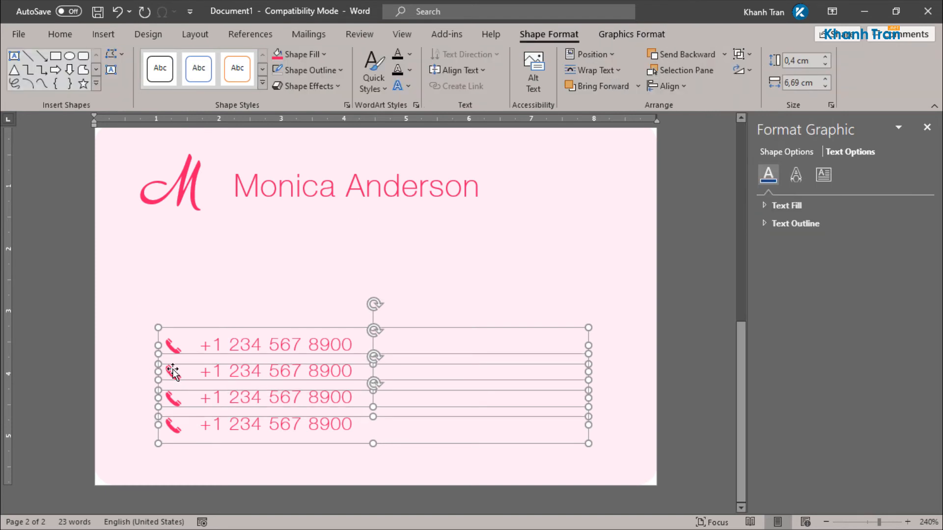
left_click(688, 313)
left_click(171, 373)
left_click(171, 373)
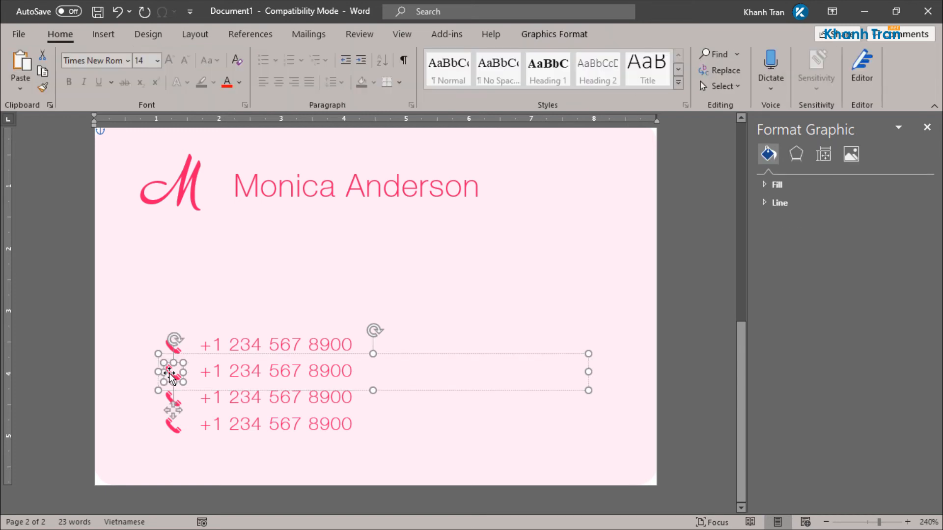
right_click(170, 376)
key("Escape")
left_click(314, 344)
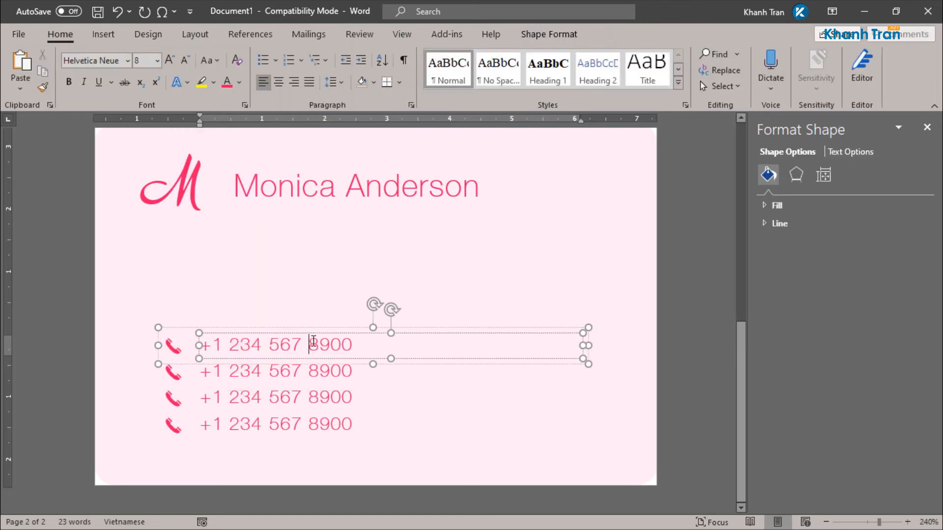
left_click(174, 373)
right_click(175, 375)
mouse_move(274, 183)
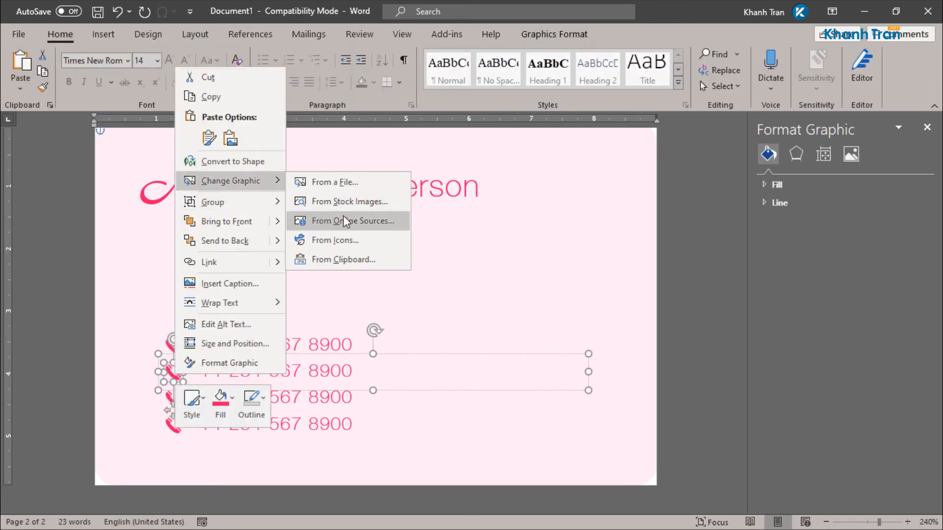
left_click(348, 240)
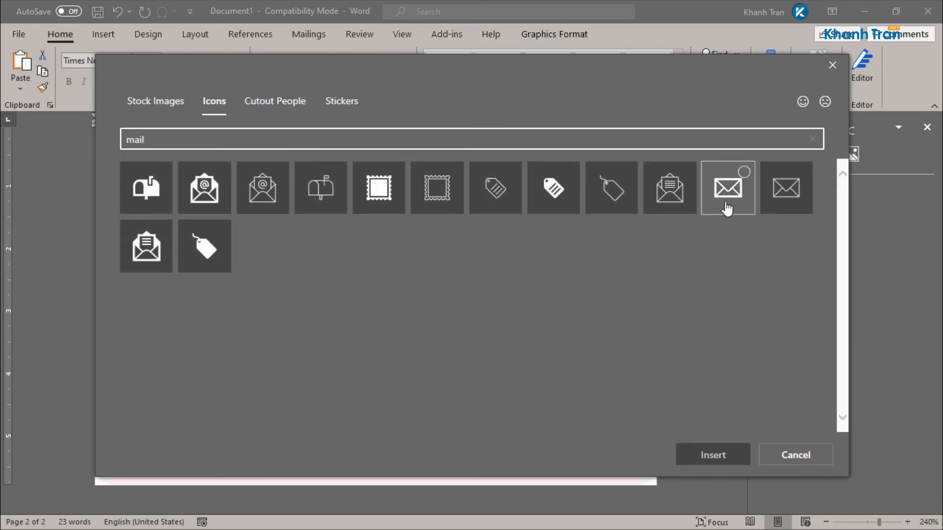
left_click(729, 204)
left_click(719, 446)
Step: Replace the second row's phone number with the e-mail address
triple_click(249, 370)
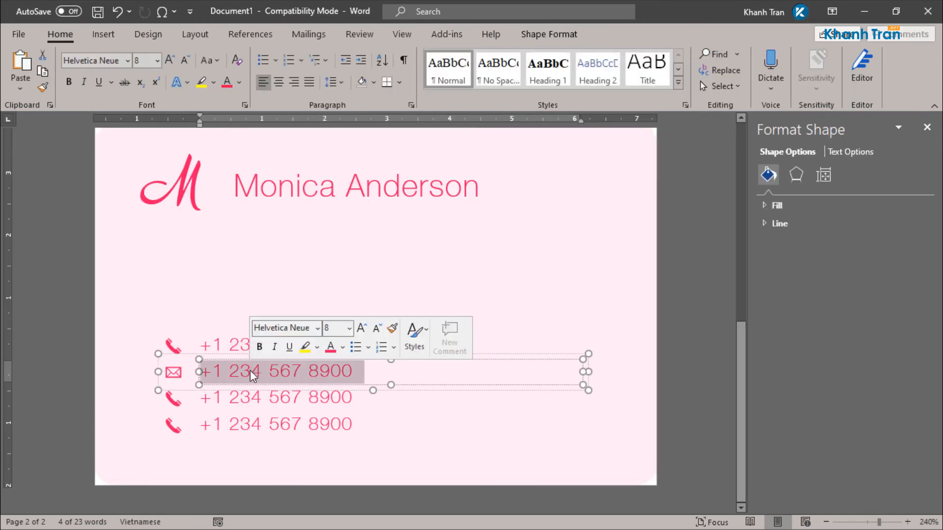
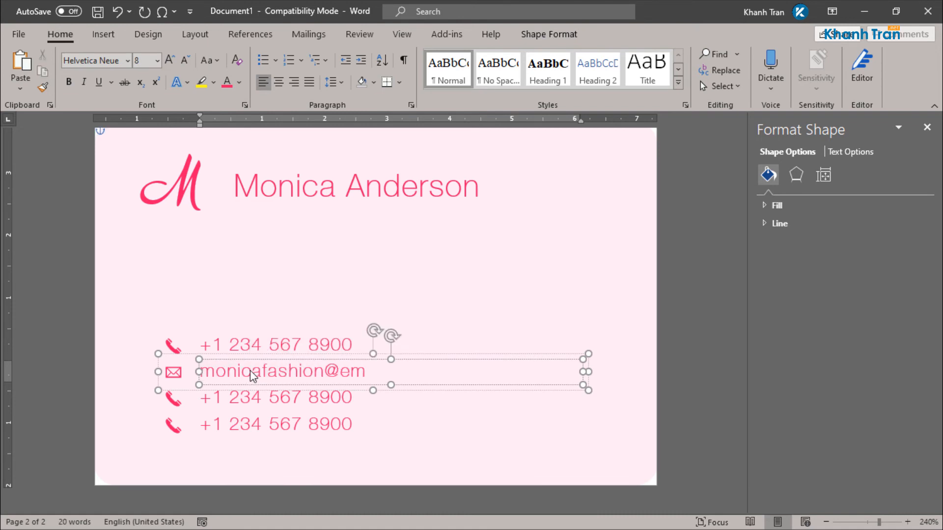
left_click(173, 399)
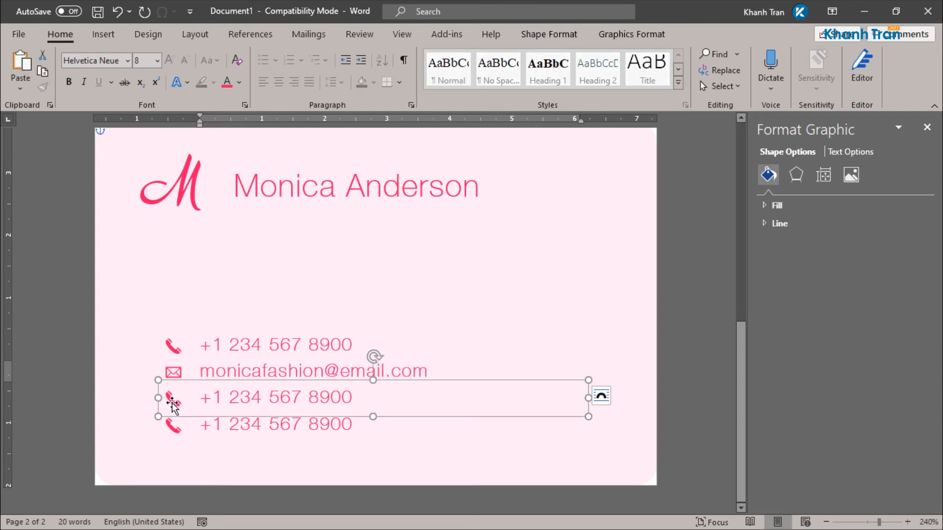
Step: Replace the third contact row's phone icon with a globe icon found by searching 'world'
right_click(174, 403)
mouse_move(266, 209)
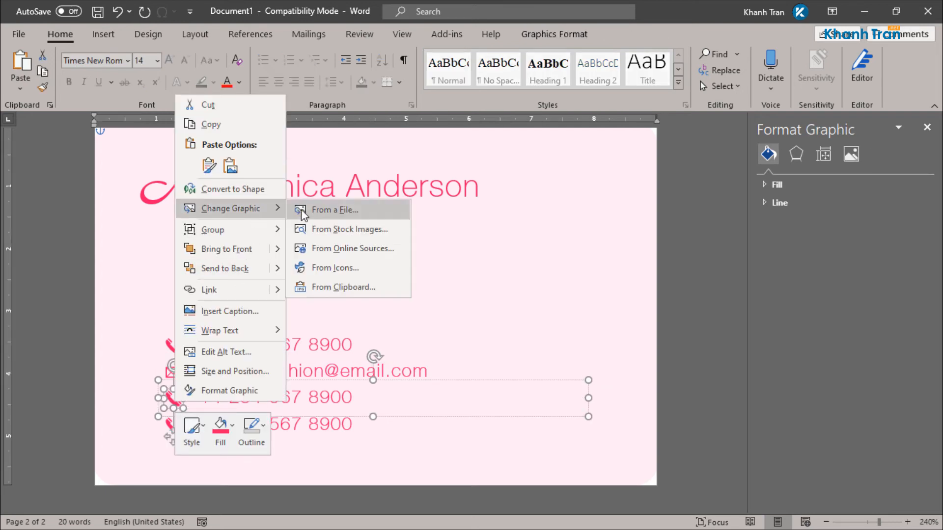
left_click(346, 263)
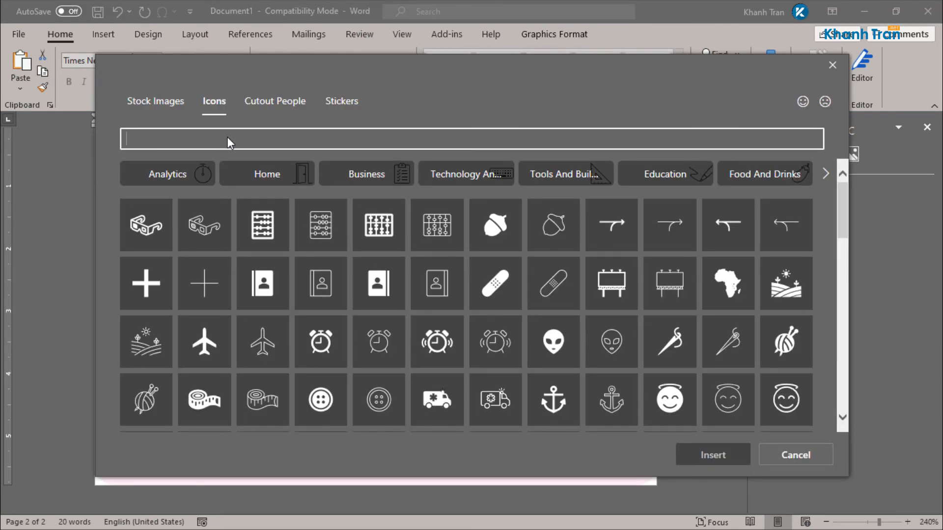
type("ưold")
key("BackSpace")
key("BackSpace")
key("BackSpace")
key("BackSpace")
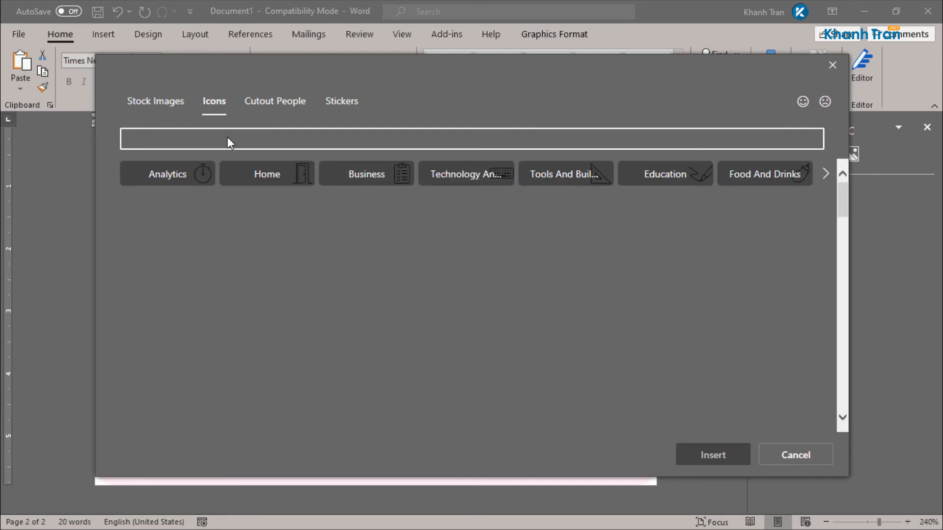
type("world")
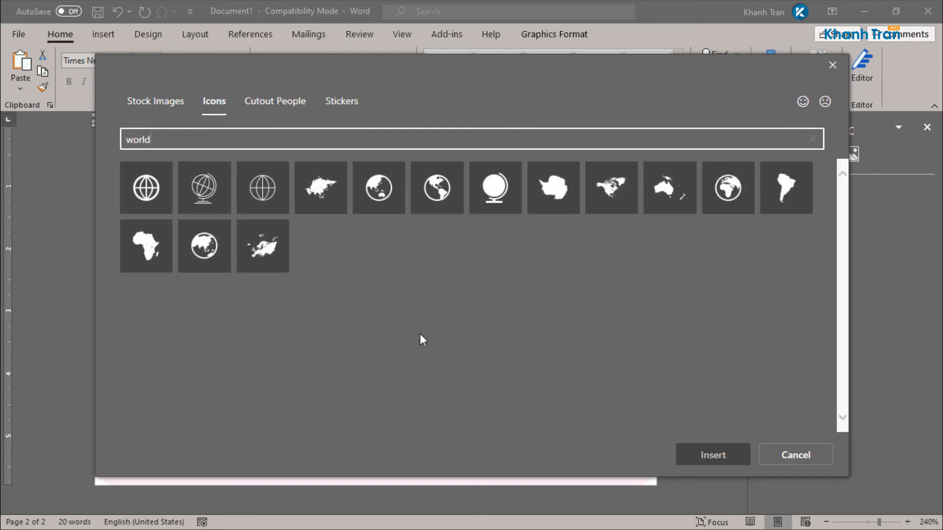
left_click(132, 190)
left_click(713, 454)
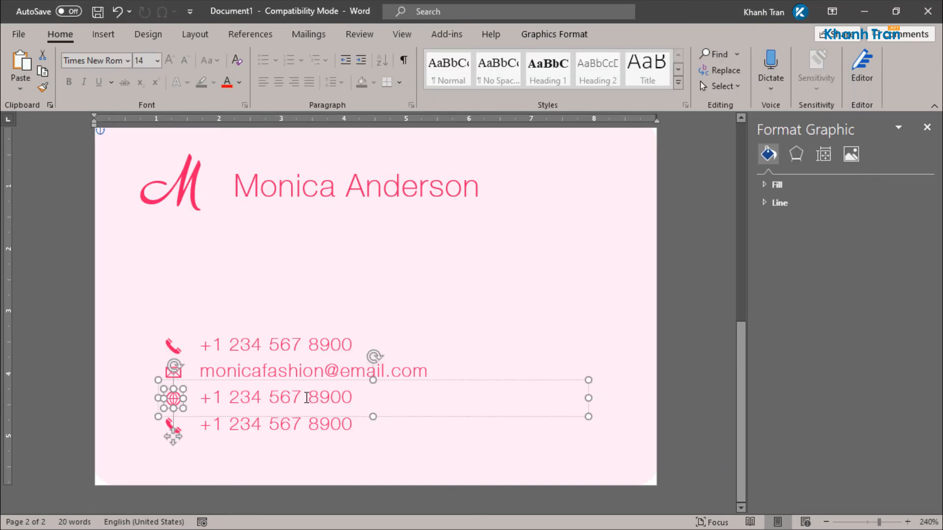
Step: Change the third row's phone number text to the website monicafashion.com
triple_click(305, 399)
type("monicafashion.com")
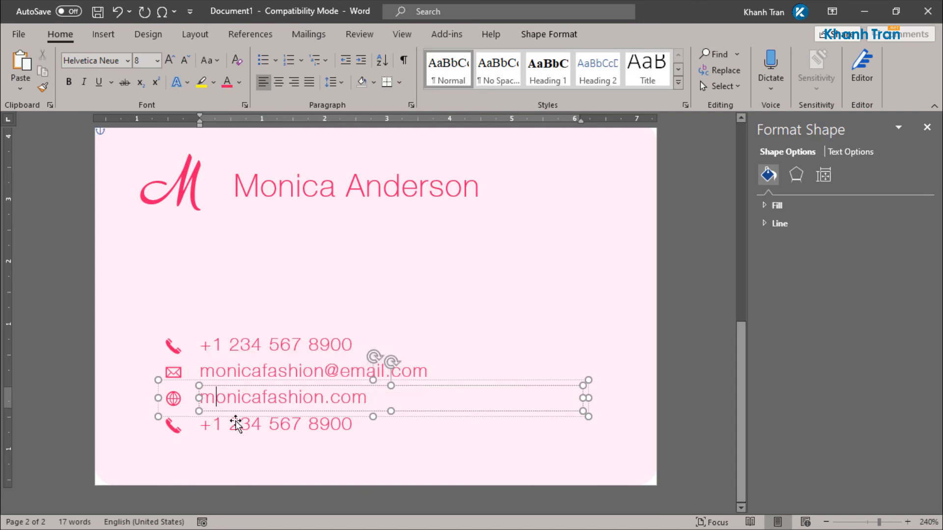
left_click(178, 426)
left_click(174, 425)
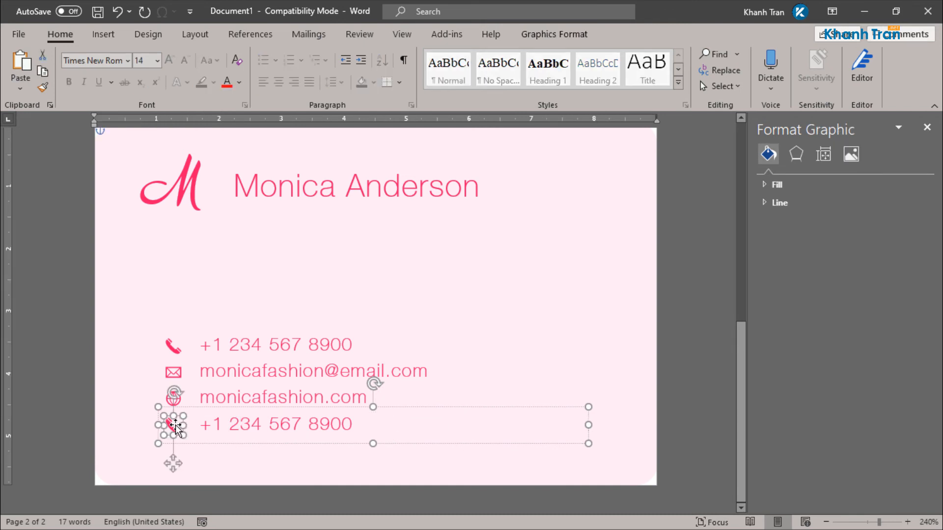
Step: Replace the bottom contact row's phone icon with a map pin icon found by searching 'location'
right_click(175, 427)
mouse_move(258, 235)
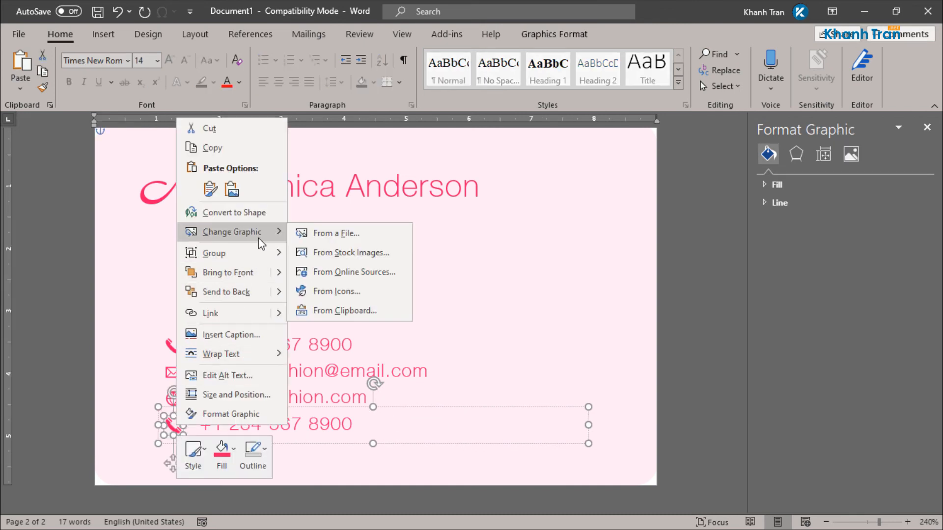
left_click(346, 287)
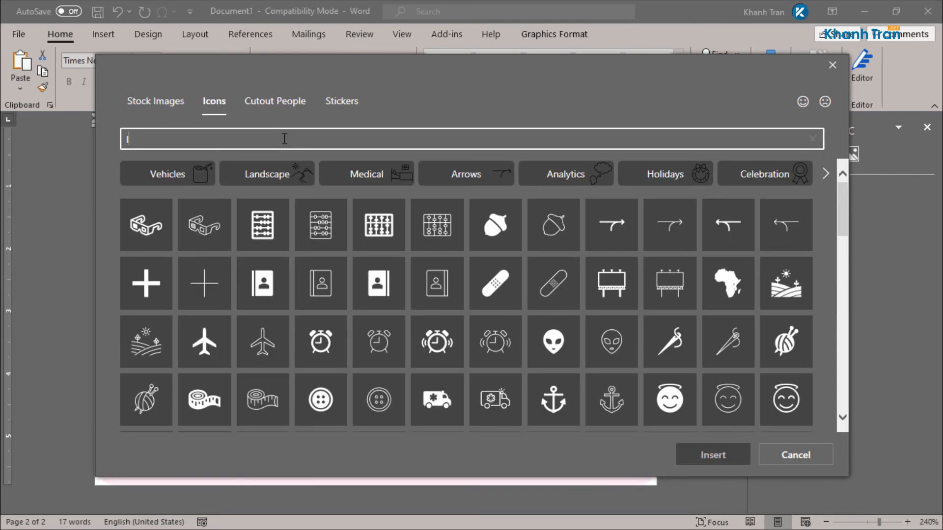
type("location")
left_click(145, 185)
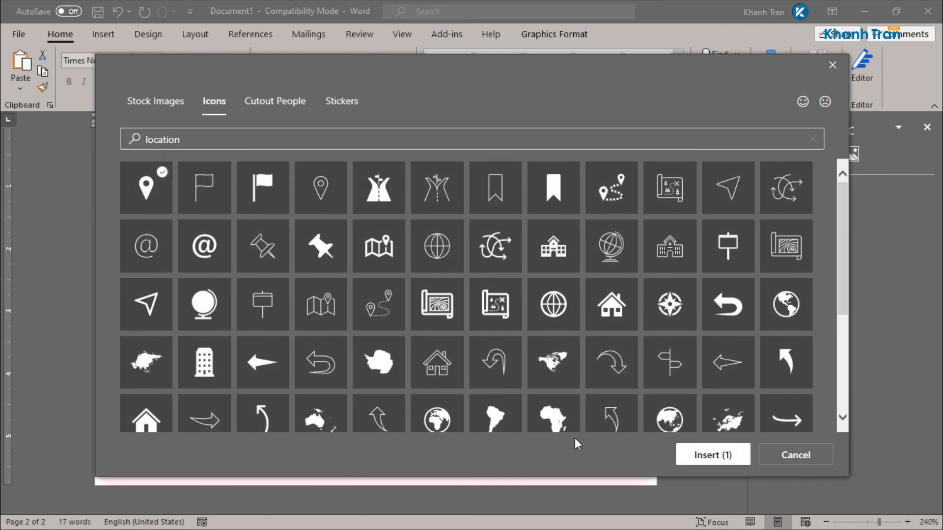
left_click(698, 455)
Step: Replace the bottom row's phone number with a street address
left_click(316, 421)
key("ctrl+a")
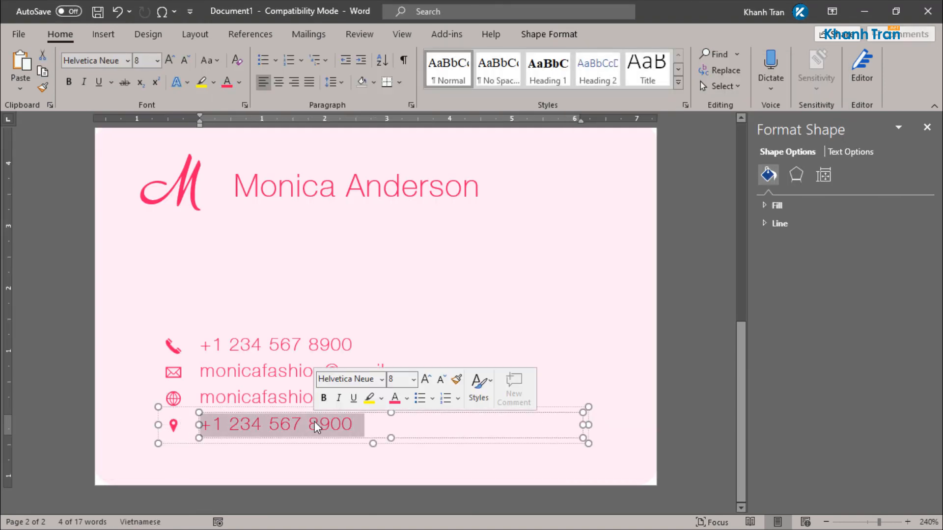
key("Delete")
type("123 street name, Los Angeles, CA")
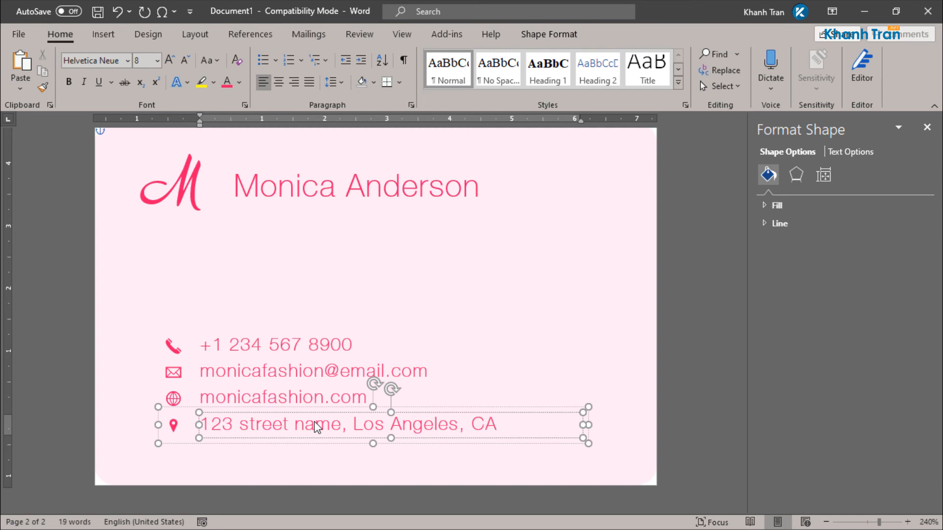
left_click(504, 334)
scroll(500, 379, "down", 7, "ctrl")
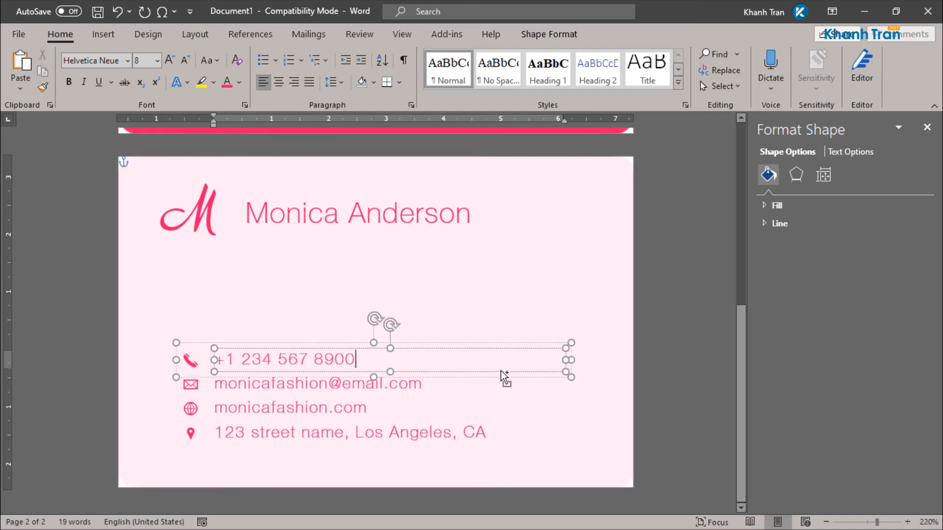
Step: Select contact Groups 11, 12, 15 and 18 in the Selection Pane and nudge them right and up
left_click(666, 318)
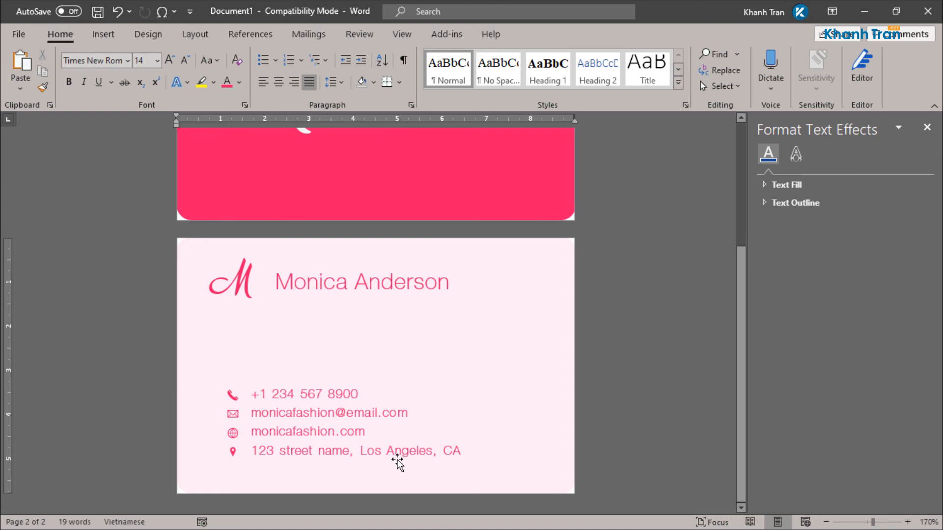
left_click(382, 451)
left_click(326, 423)
left_click(352, 393)
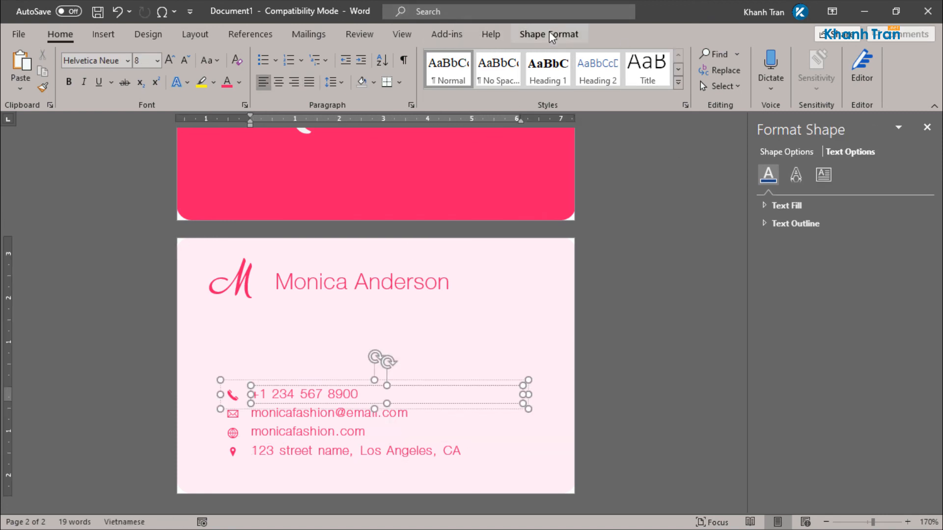
left_click(549, 34)
left_click(683, 70)
left_click(796, 293)
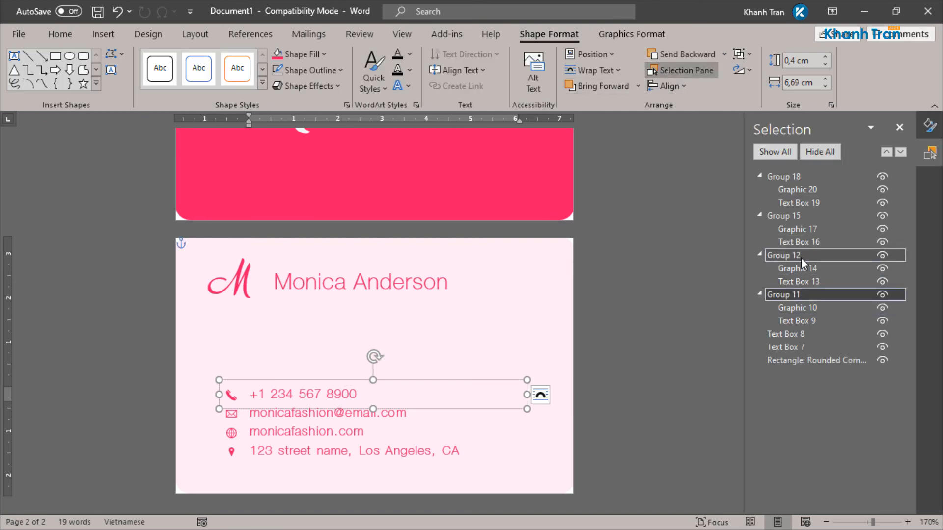
left_click(800, 255, "ctrl")
left_click(799, 216, "ctrl")
left_click(800, 176, "ctrl")
key("Right")
key("Right")
key("Right")
key("Right")
key("Right")
key("Right")
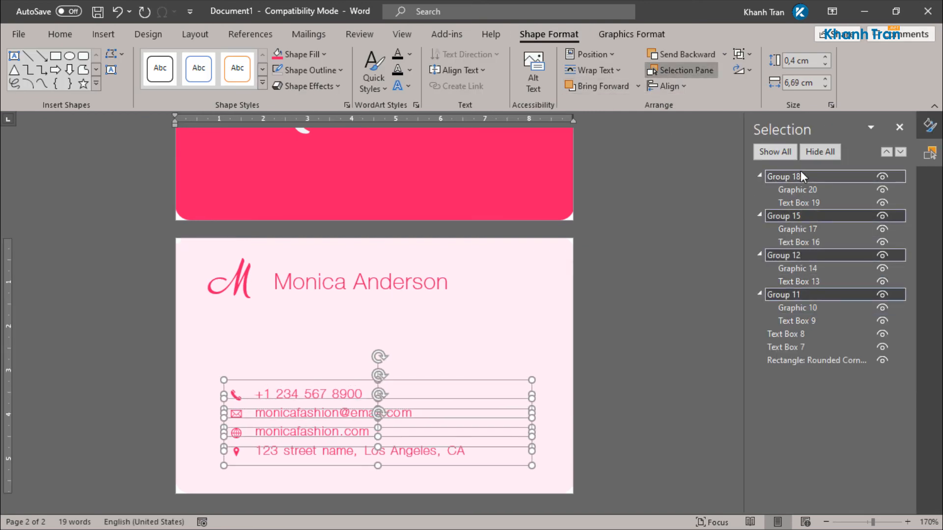
key("Up")
key("Up")
key("Up")
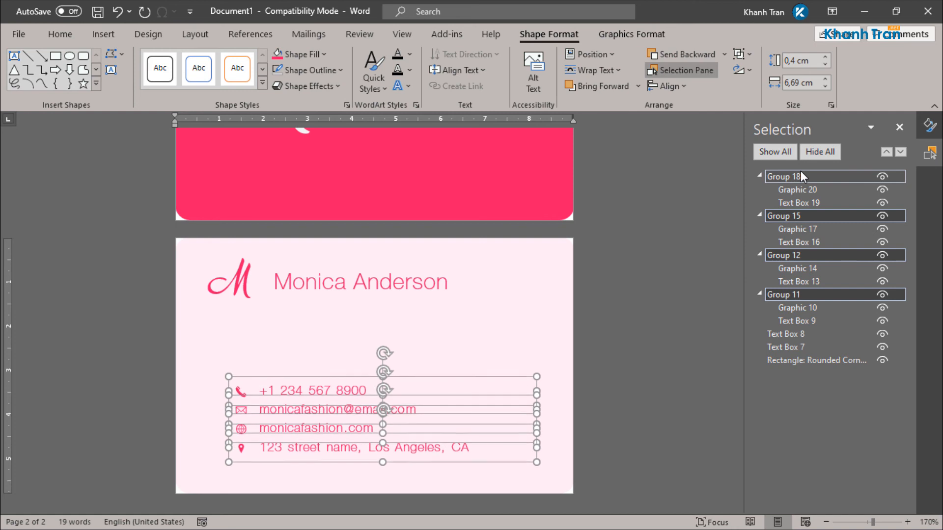
Step: Distribute the four contact rows (Groups 18, 15, 12, 11) evenly vertically
left_click(684, 273)
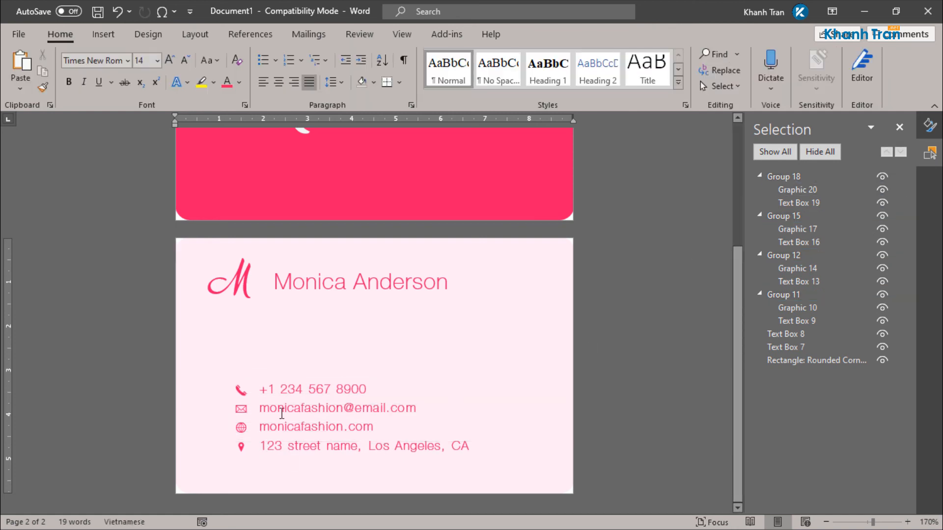
scroll(282, 414, "up", 3)
left_click(285, 482)
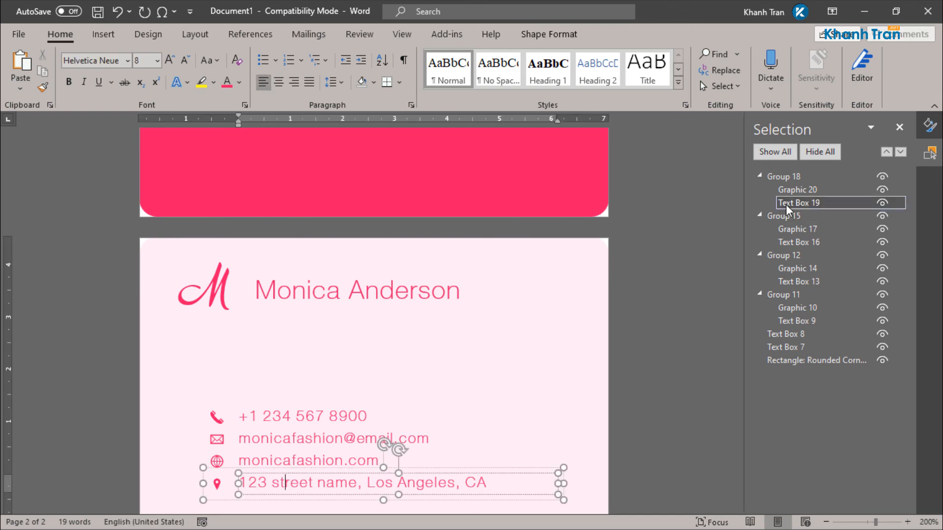
left_click(802, 175)
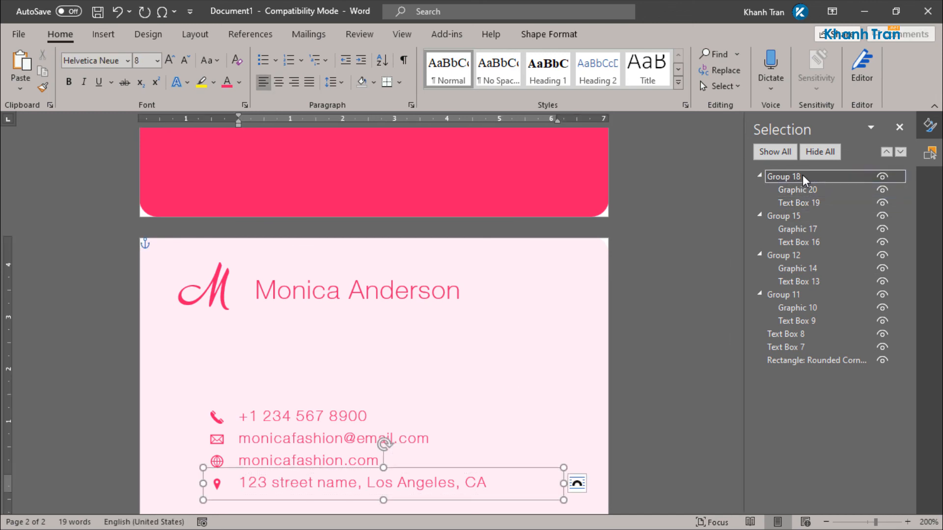
left_click(808, 215, "ctrl")
left_click(806, 253, "ctrl")
left_click(795, 294, "ctrl")
left_click(632, 34)
left_click(729, 54)
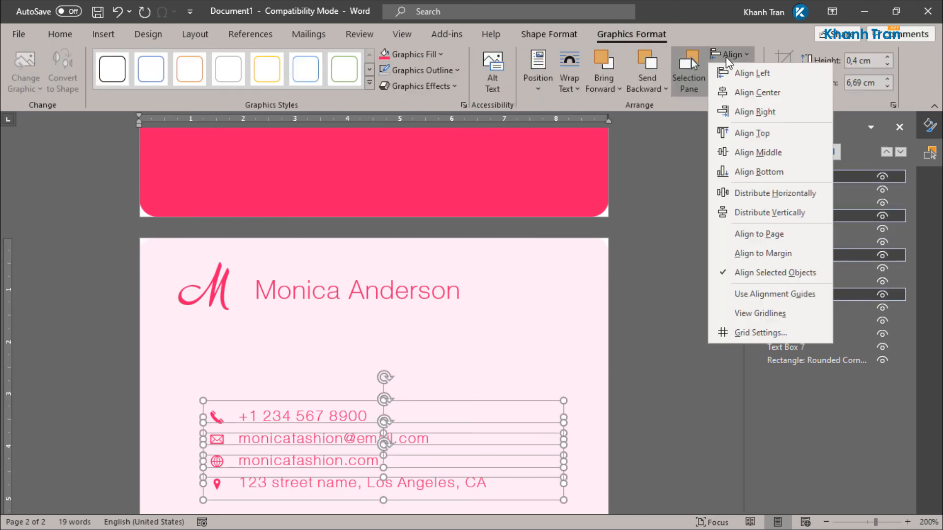
left_click(739, 211)
left_click(643, 326)
scroll(634, 301, "down", 3)
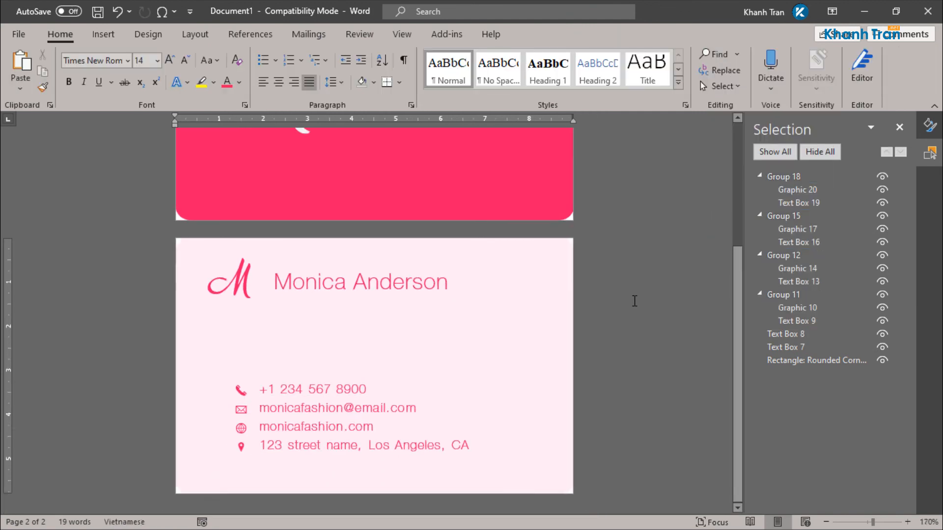
scroll(634, 301, "down", 2)
Step: Close the Selection and formatting panes to show both finished card sides together
left_click(899, 127)
left_click(925, 127)
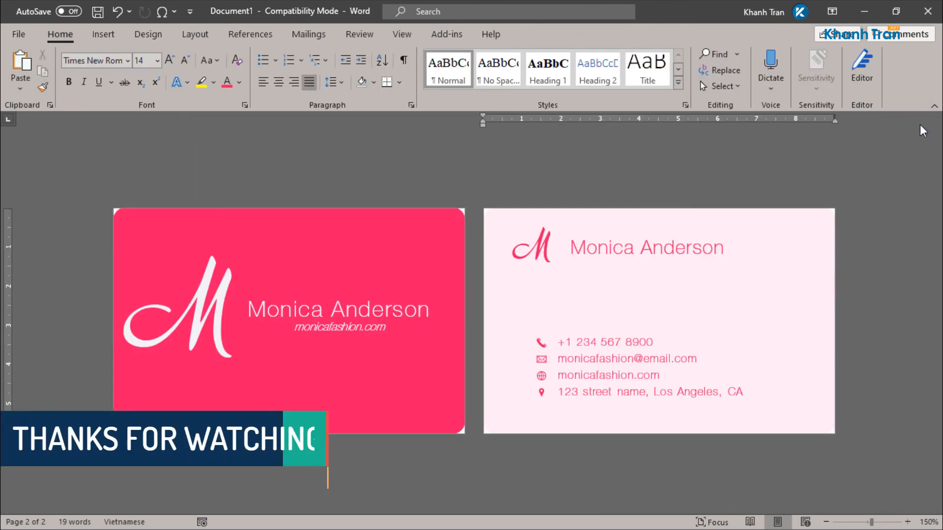
scroll(707, 200, "up", 1)
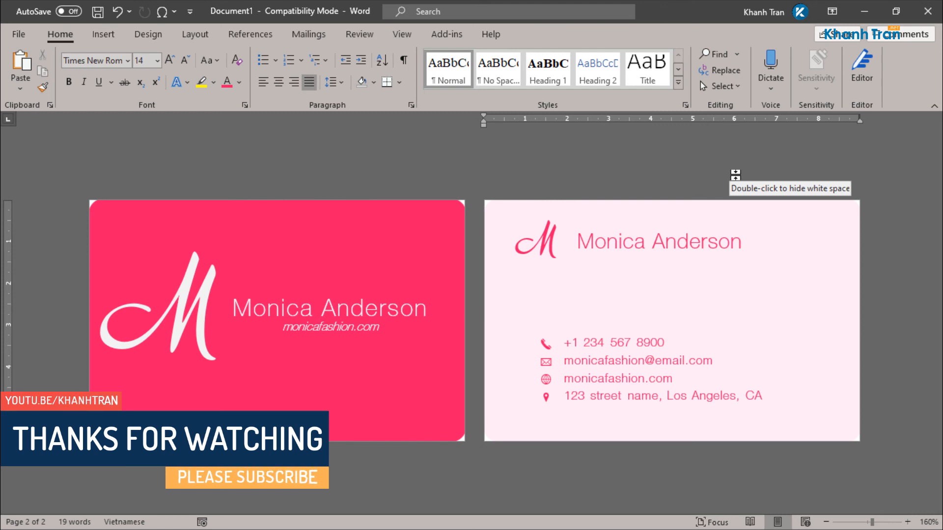